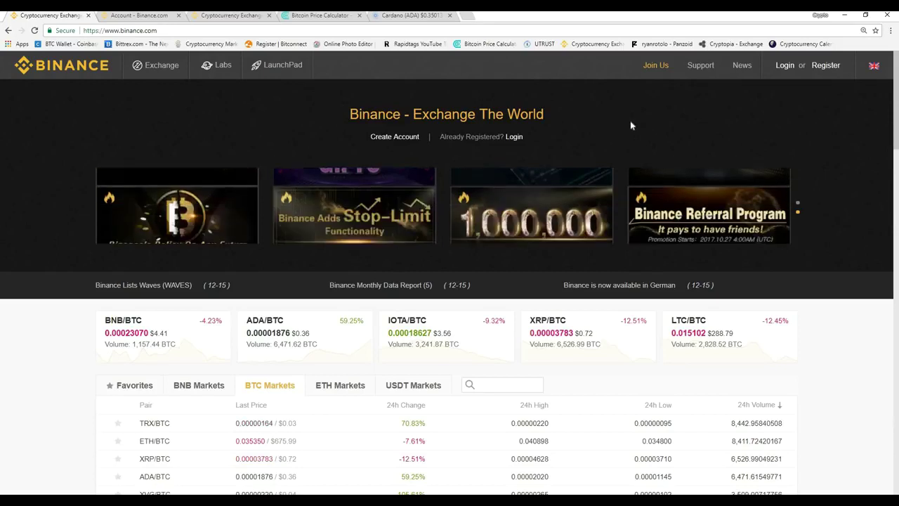
# Switch to the account page and check the option for using BNB to pay fees
pyautogui.hotkey('ctrl', 'Tab')
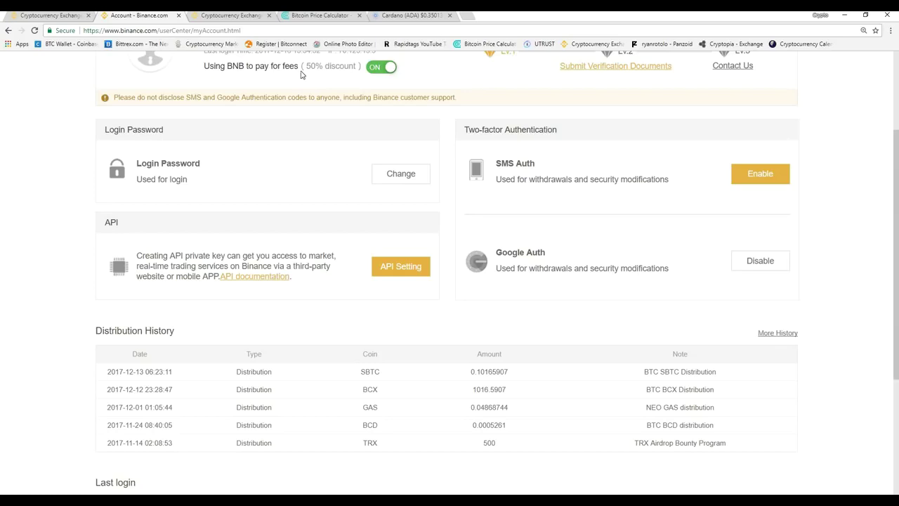
pyautogui.click(383, 70)
# Look through the BTC Markets pair list on the exchange home page
pyautogui.hotkey('ctrl', 'Tab')
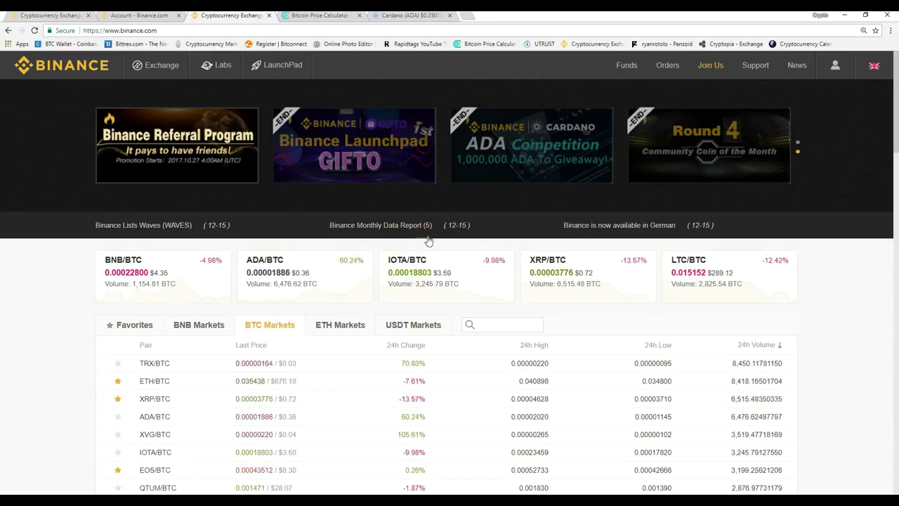
pyautogui.scroll(-5, 393, 235)
pyautogui.scroll(-20, 381, 232)
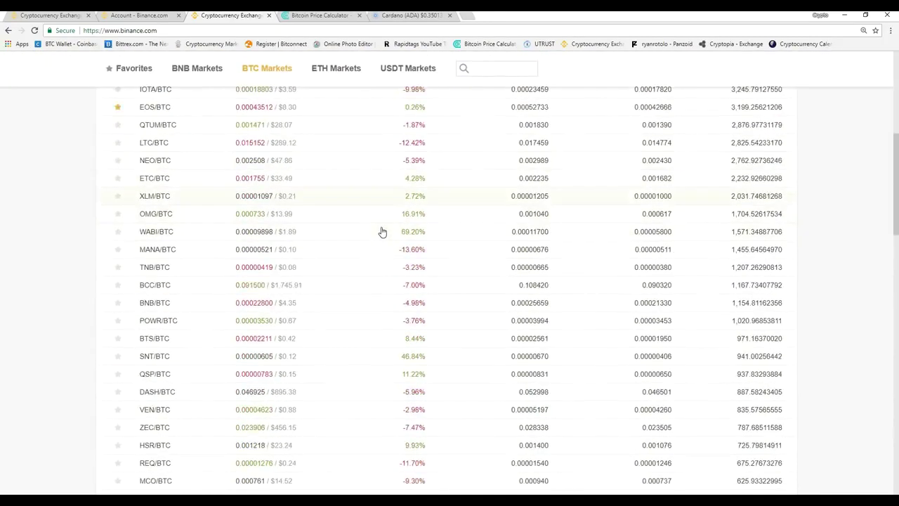
pyautogui.scroll(-7, 381, 232)
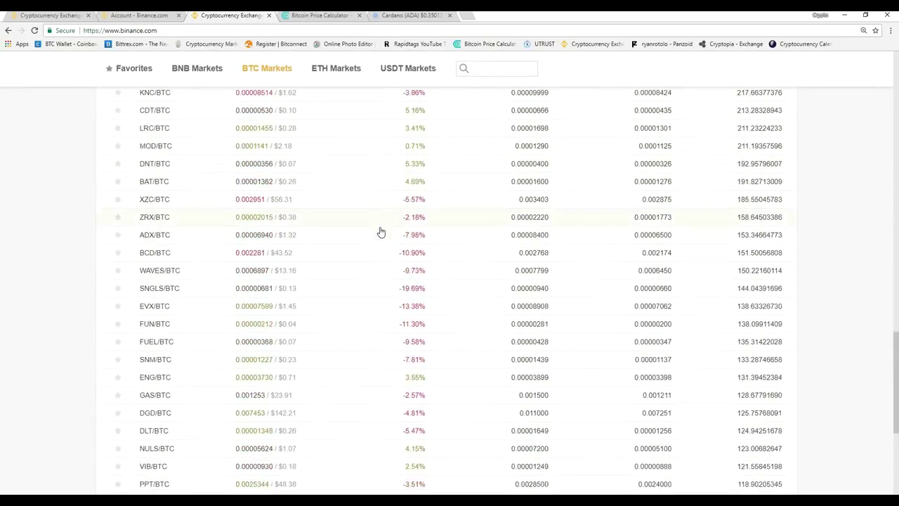
pyautogui.scroll(5, 380, 226)
pyautogui.scroll(15, 381, 222)
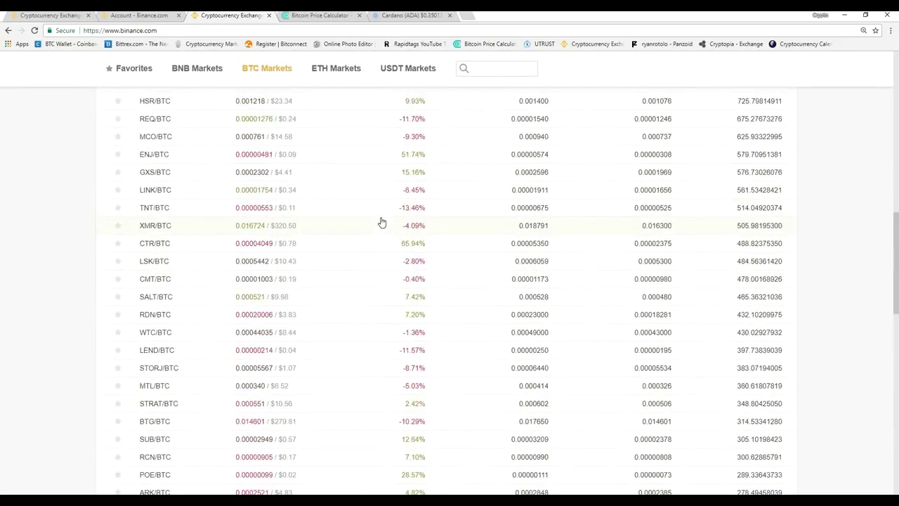
pyautogui.scroll(1, 351, 208)
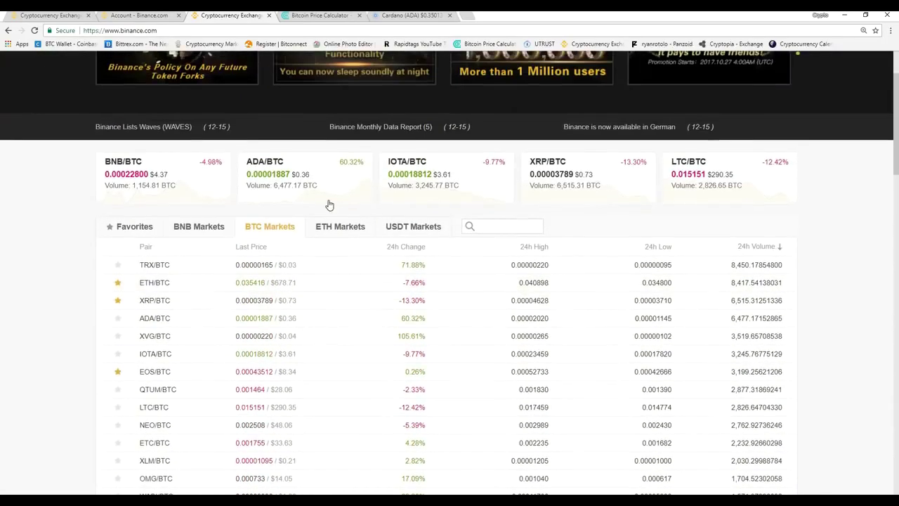
# Browse the trading pairs in BNB Markets and return to the BTC Markets list
pyautogui.click(213, 231)
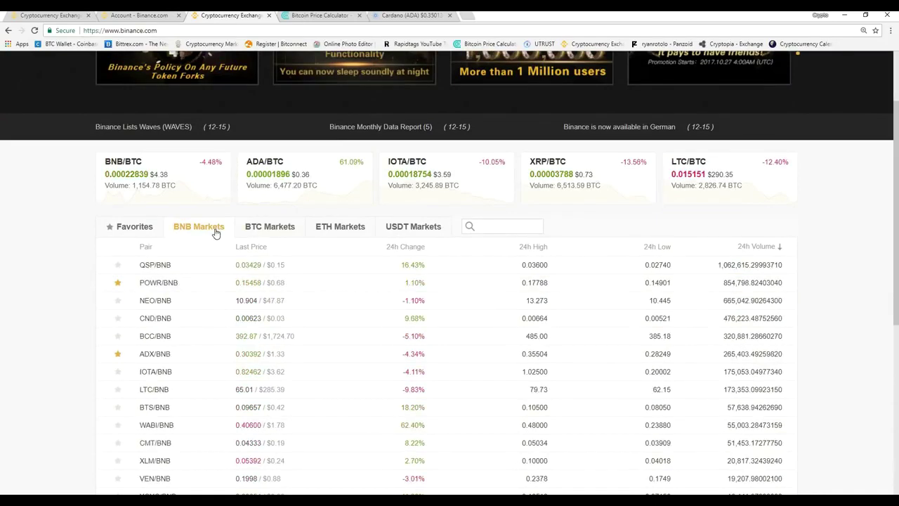
pyautogui.scroll(-3, 214, 233)
pyautogui.scroll(3, 246, 197)
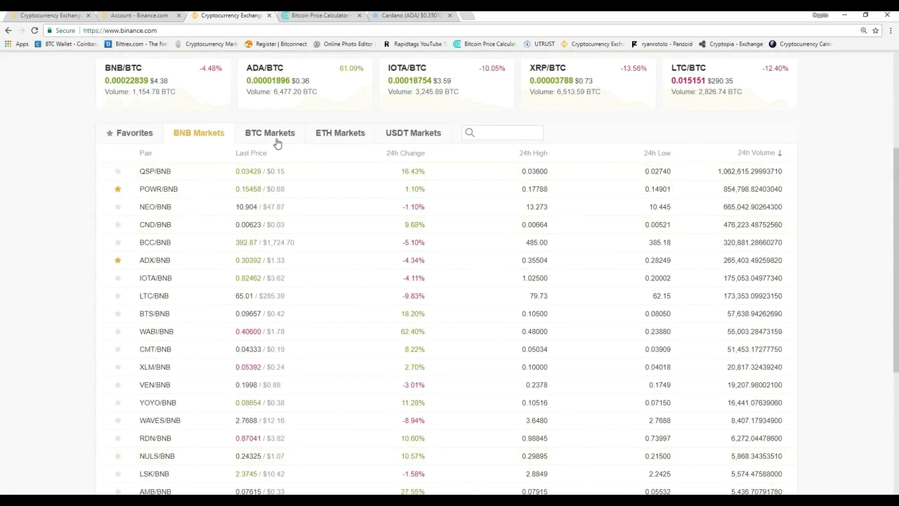
pyautogui.click(275, 142)
pyautogui.scroll(-5, 276, 146)
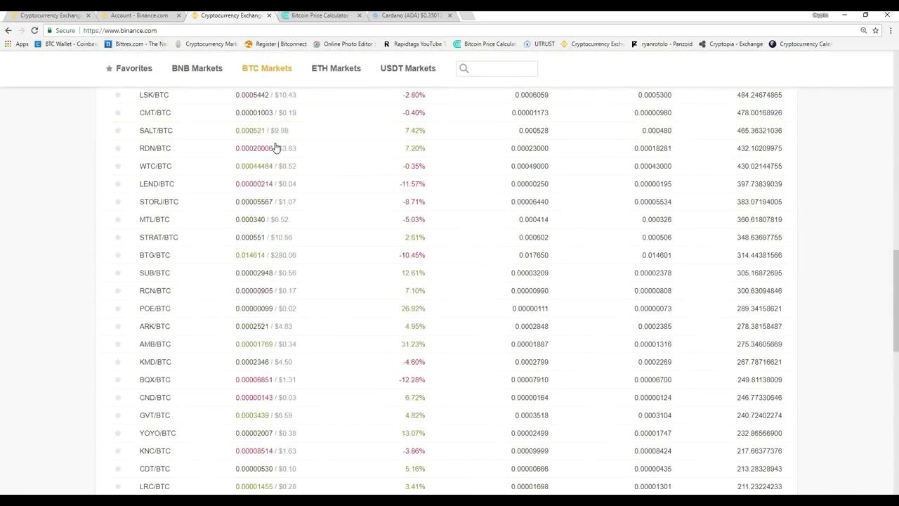
pyautogui.scroll(-5, 275, 148)
pyautogui.scroll(8, 276, 149)
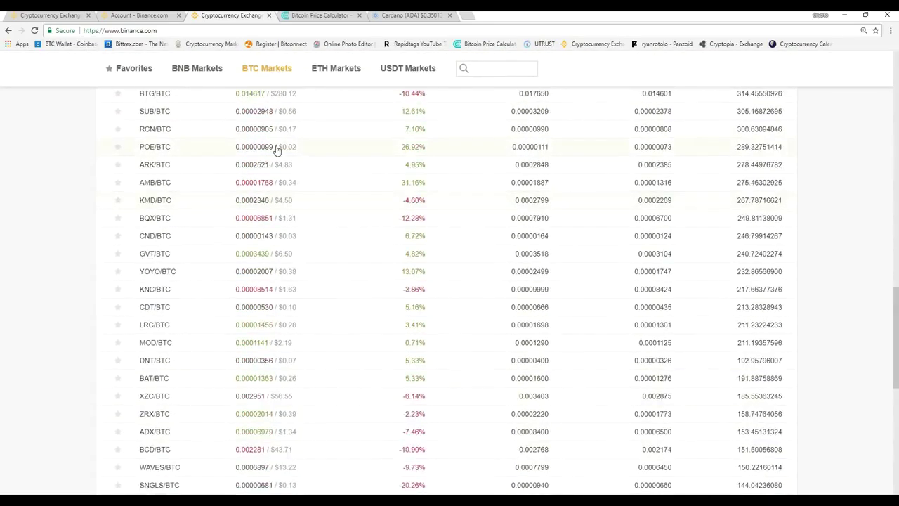
# Browse the ETH Markets pairs and display the USDT Markets list
pyautogui.scroll(10, 276, 150)
pyautogui.click(343, 323)
pyautogui.scroll(-15, 333, 274)
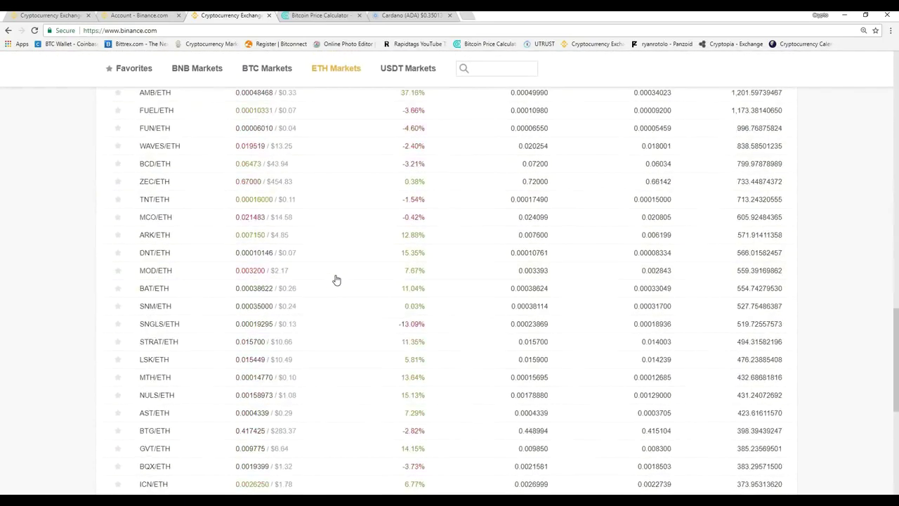
pyautogui.scroll(15, 337, 273)
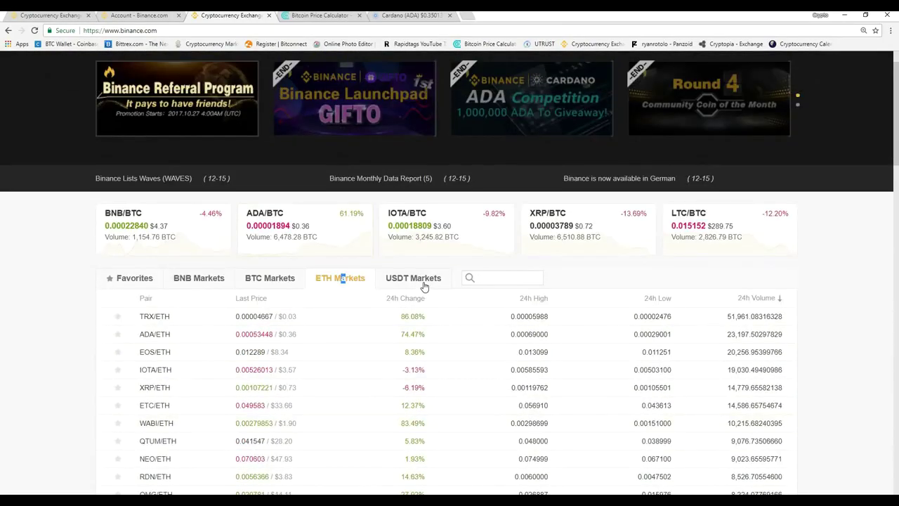
pyautogui.click(407, 281)
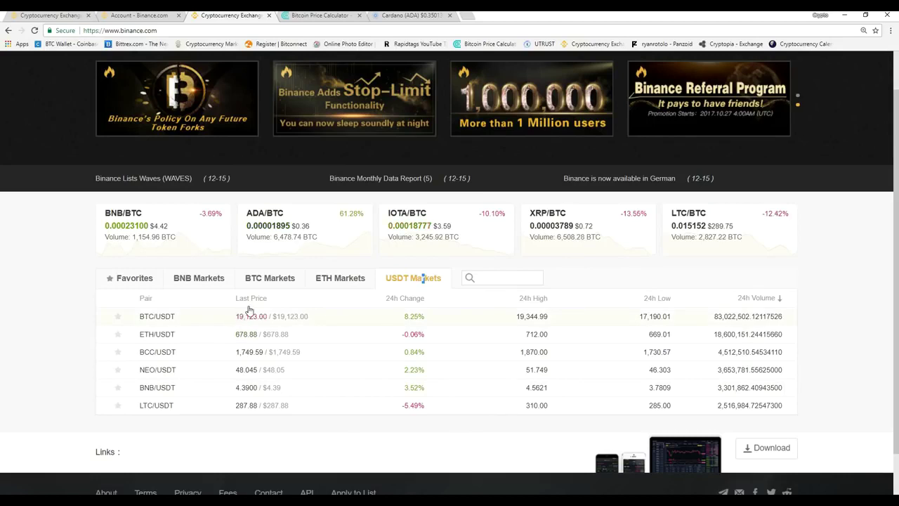
# Add BTS/BNB from the BNB Markets to the favorites and display the Favorites list
pyautogui.click(154, 283)
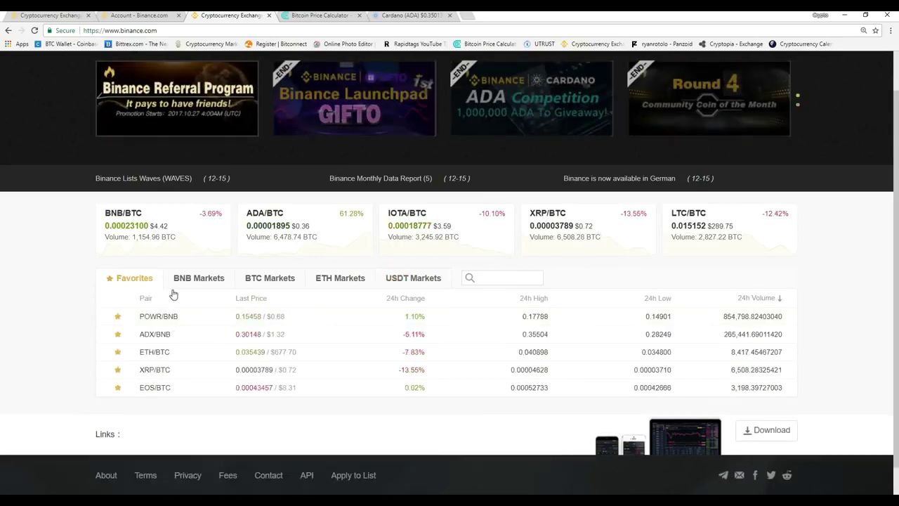
pyautogui.click(193, 284)
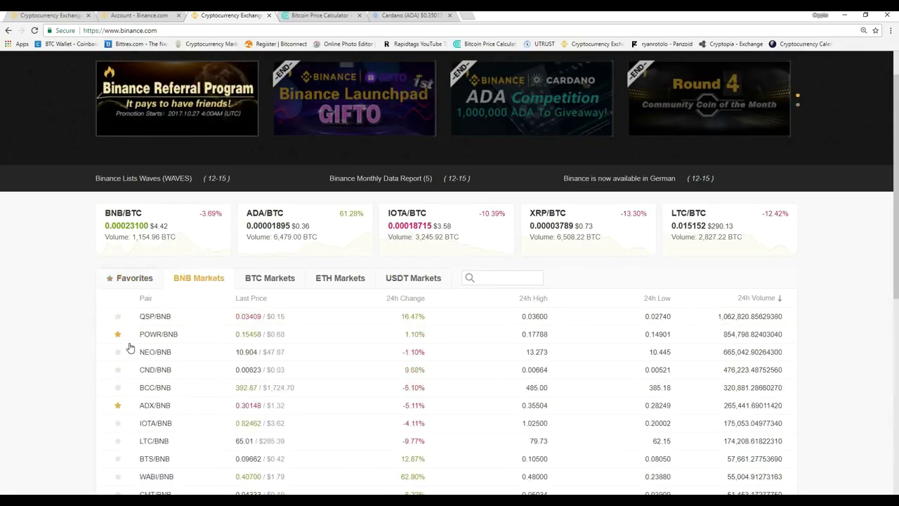
pyautogui.scroll(-2, 126, 365)
pyautogui.click(123, 364)
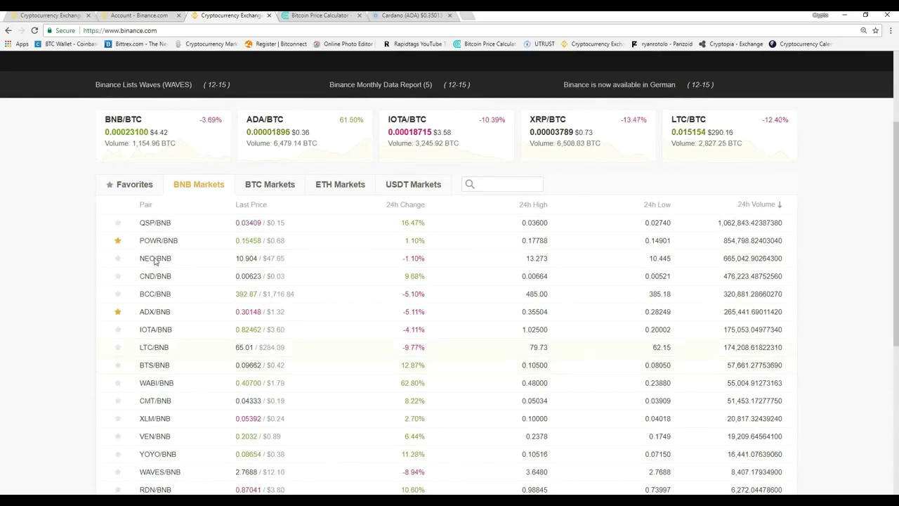
pyautogui.click(141, 190)
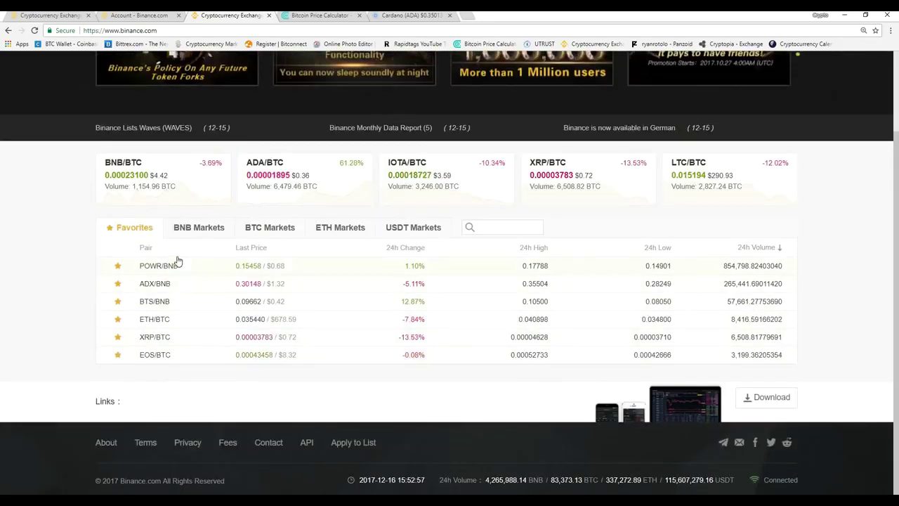
# Open the Basic exchange view for ADA/BTC and look over its chart, order book and buy and sell forms
pyautogui.scroll(2, 173, 254)
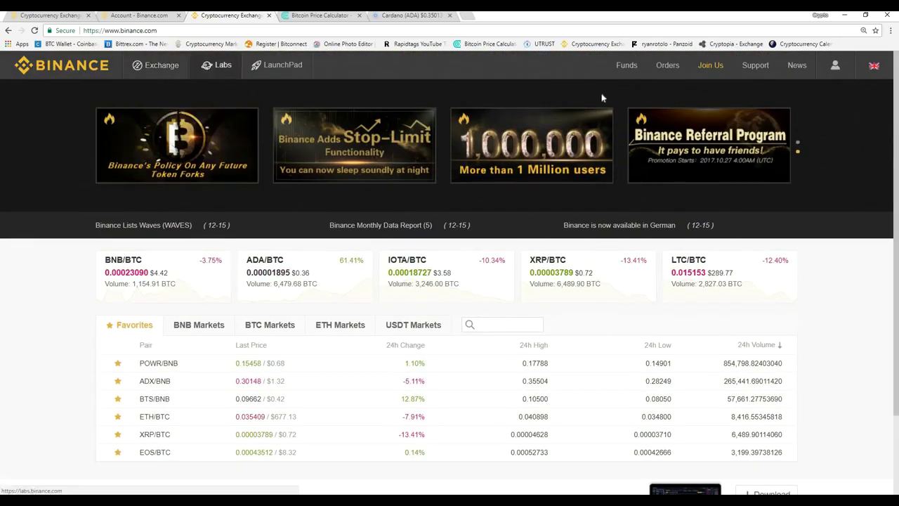
pyautogui.moveTo(679, 77)
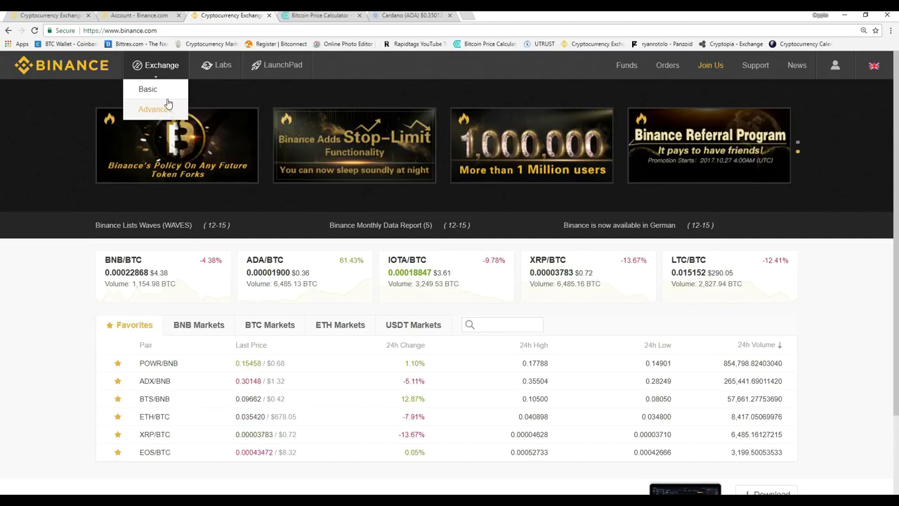
pyautogui.click(175, 107)
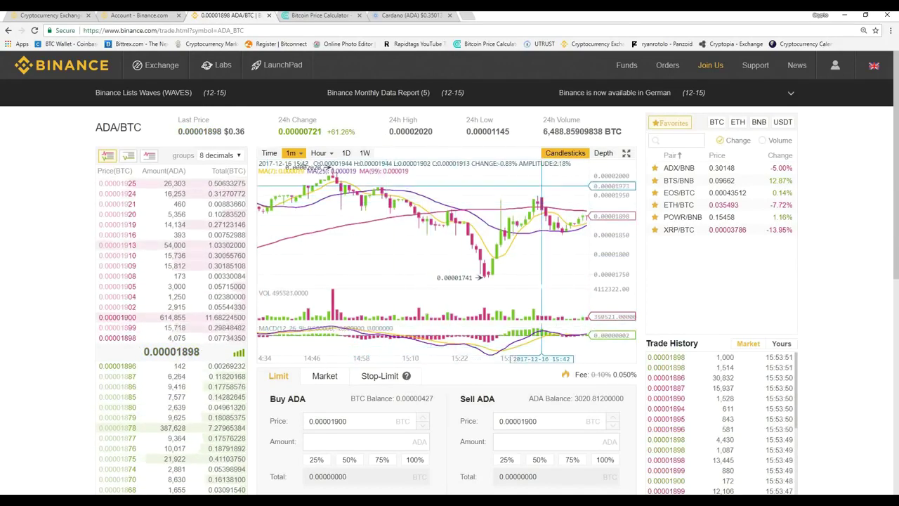
pyautogui.scroll(-1, 506, 186)
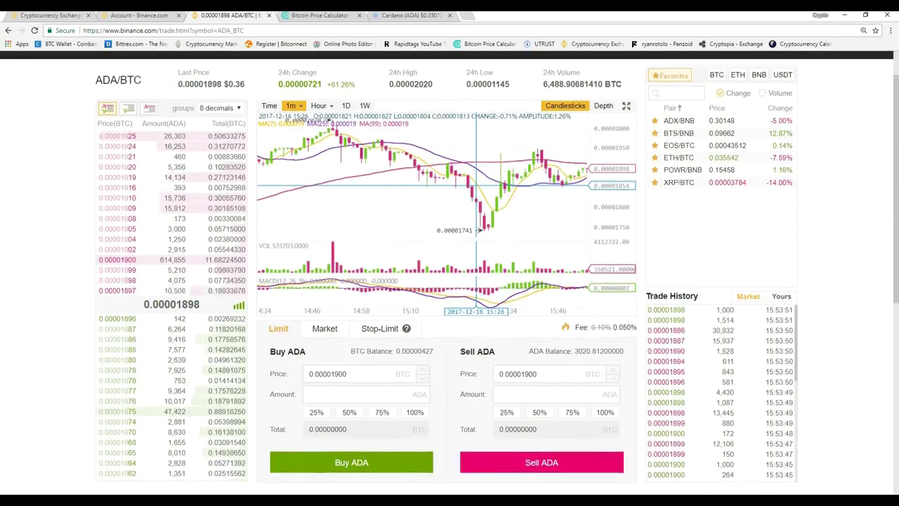
pyautogui.scroll(-1, 476, 185)
pyautogui.scroll(2, 476, 185)
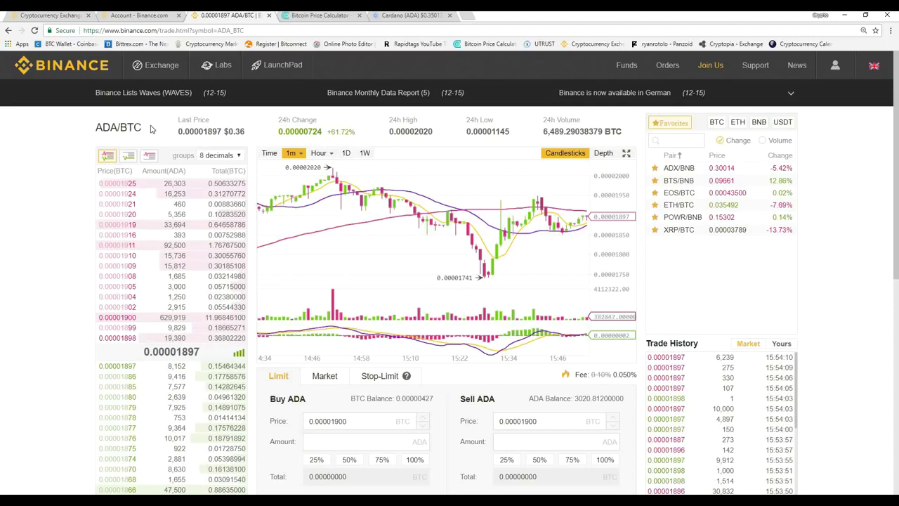
# Switch to CoinMarketCap and open the Cardano page from the cryptocurrency ranking
pyautogui.hotkey('ctrl', 'Tab')
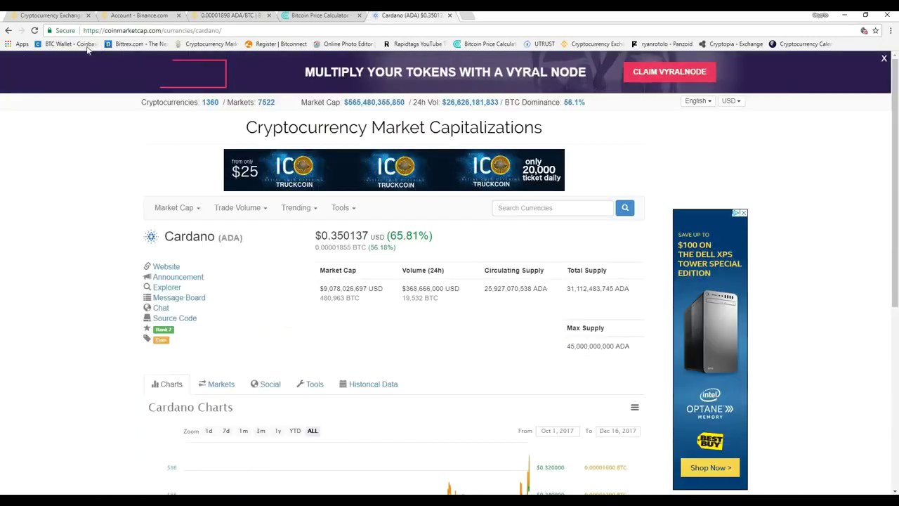
pyautogui.scroll(4, 271, 181)
pyautogui.scroll(-3, 205, 233)
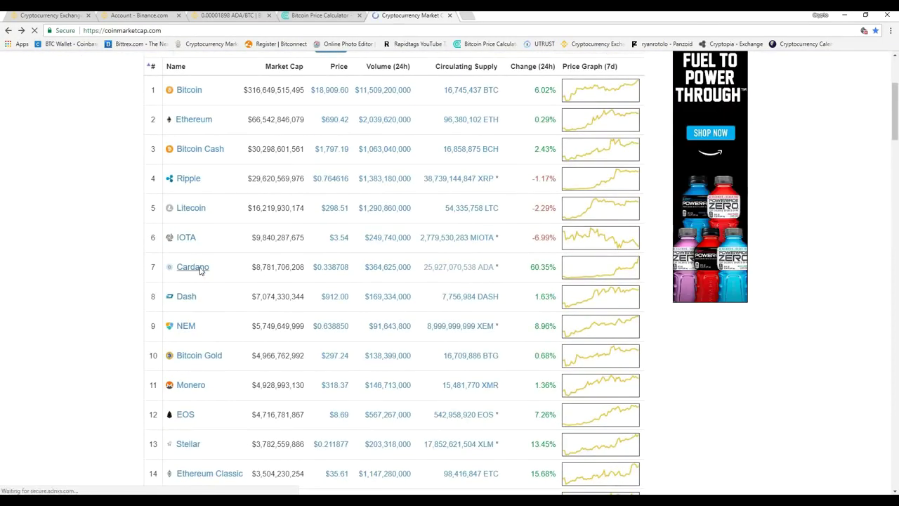
pyautogui.click(200, 269)
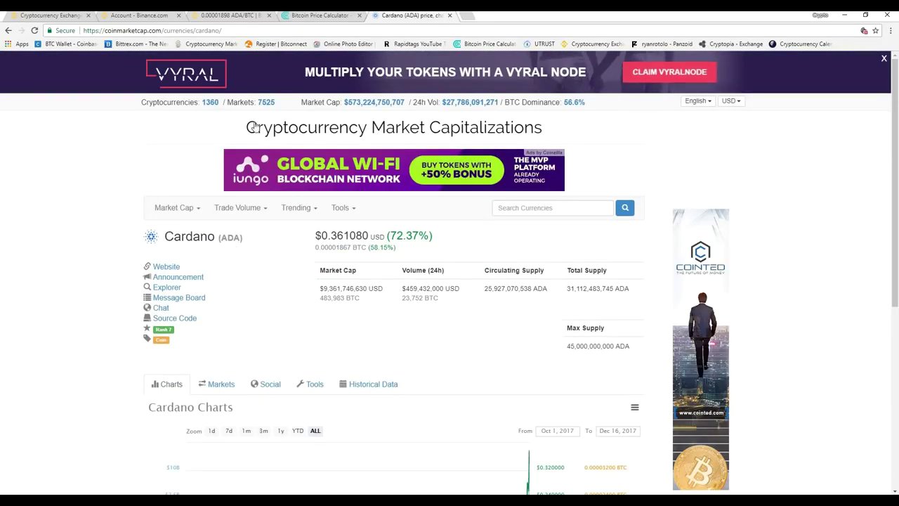
# Return to the ADA/BTC trading page and view the price chart at the 4h interval
pyautogui.click(229, 20)
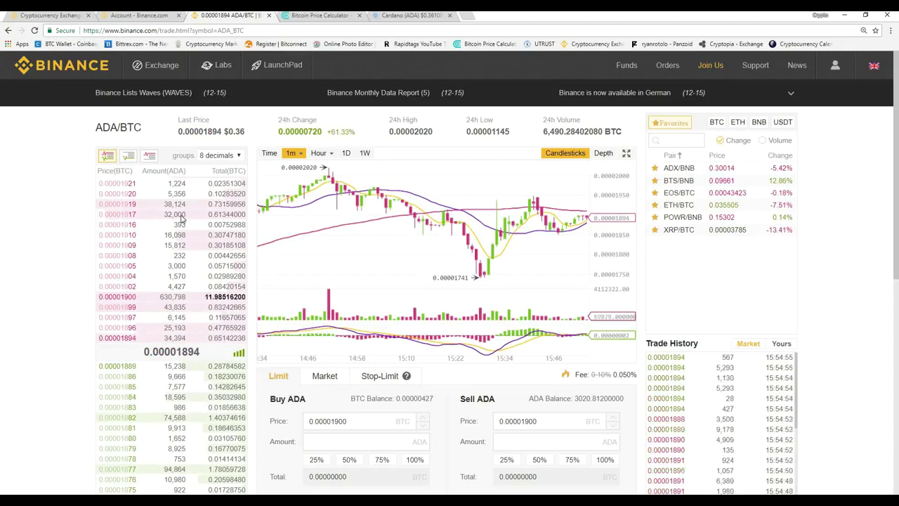
pyautogui.scroll(-1, 165, 379)
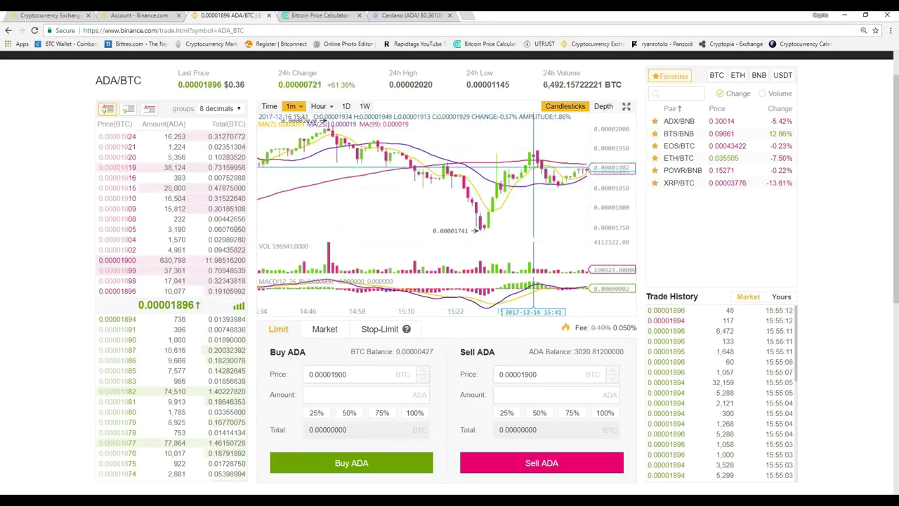
pyautogui.click(300, 108)
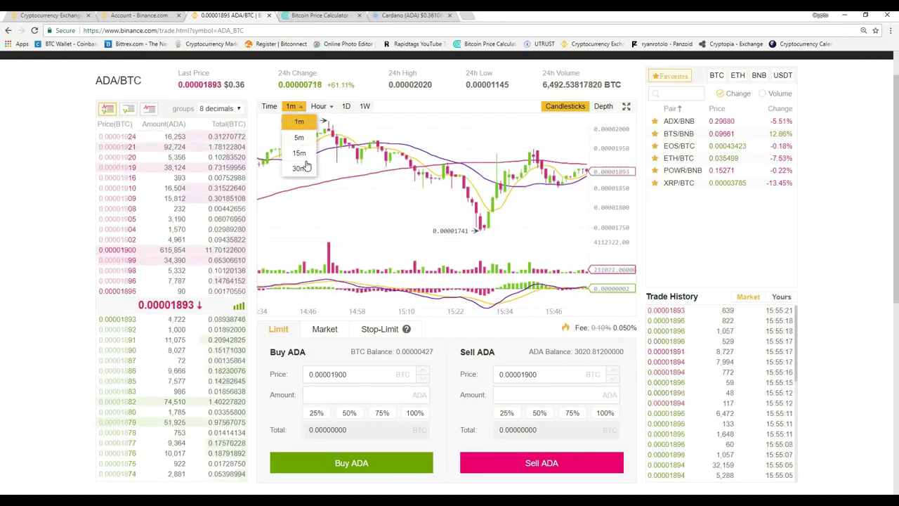
pyautogui.click(329, 107)
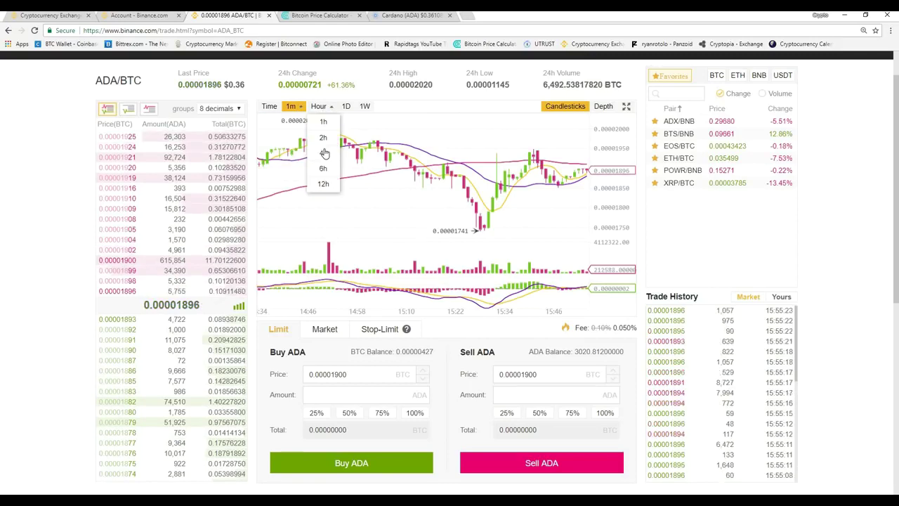
pyautogui.click(323, 152)
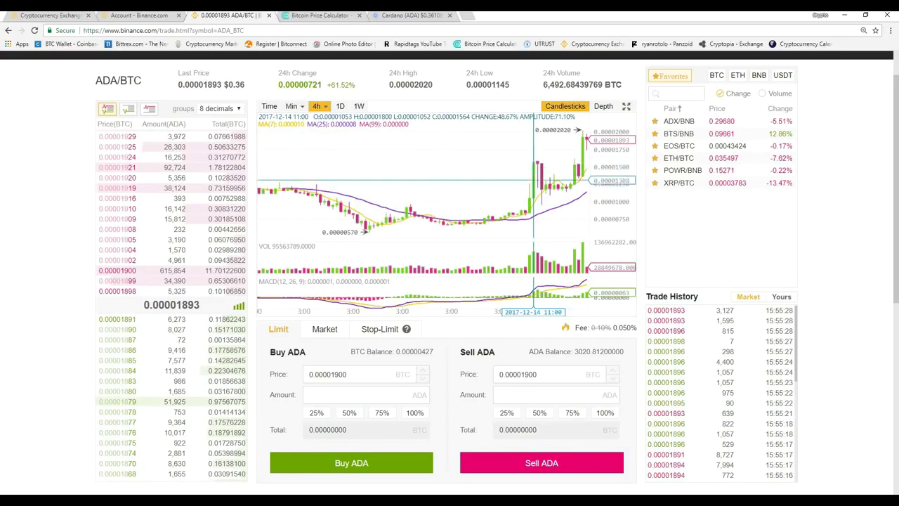
# View the ADA/BTC price chart at the 1D and 1W intervals and set it back to 1m
pyautogui.click(347, 106)
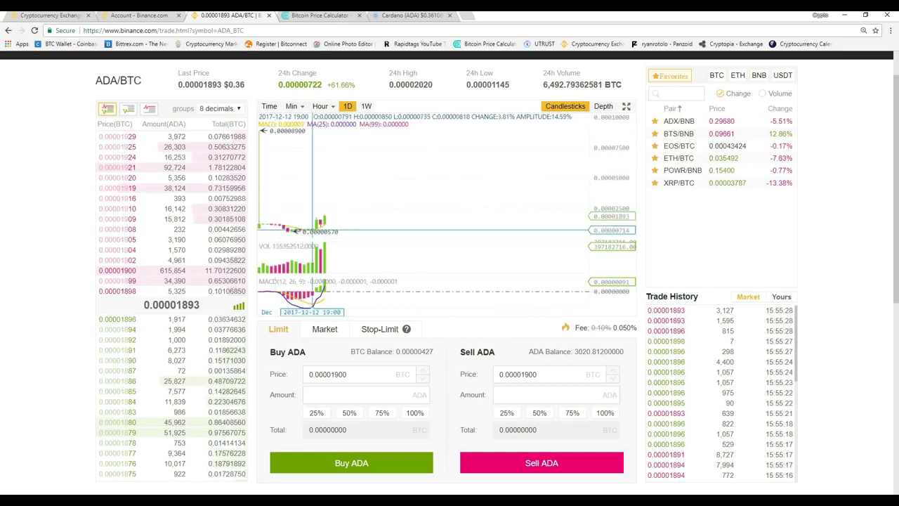
pyautogui.click(366, 106)
pyautogui.moveTo(291, 106)
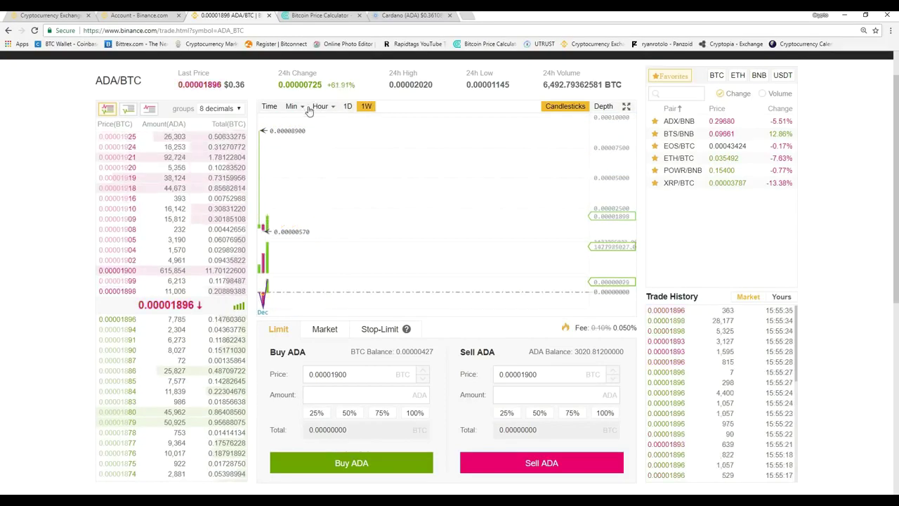
pyautogui.click(299, 122)
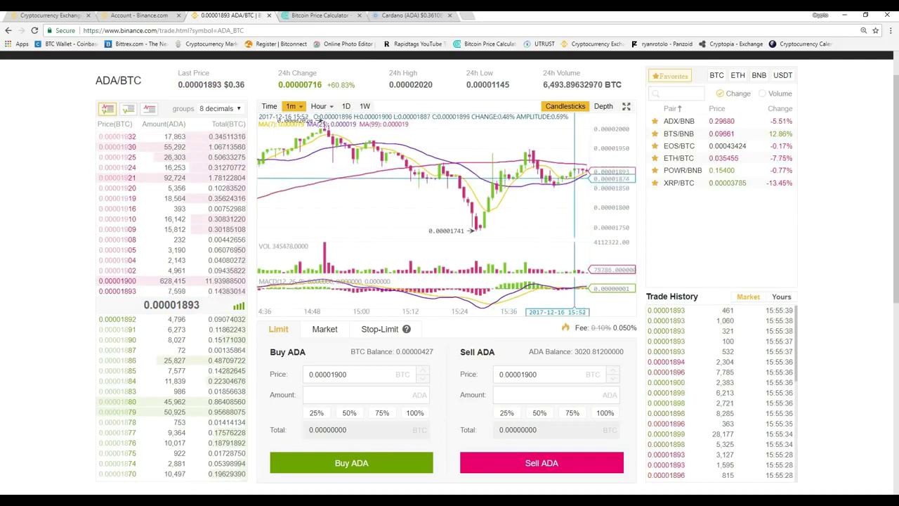
# Show the ADA/BTC depth chart and expand it to full-screen size
pyautogui.click(602, 108)
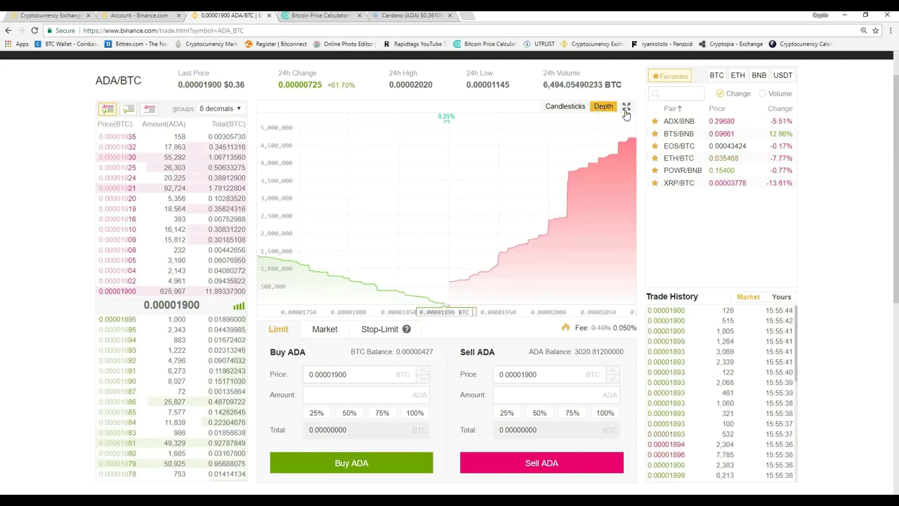
pyautogui.click(625, 109)
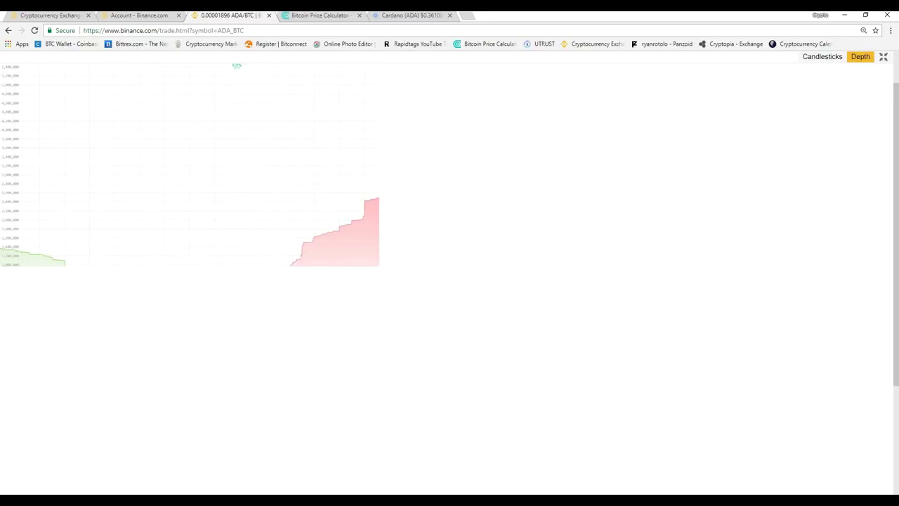
# Leave the full-screen depth chart and show the ADA/BTC candlestick chart again
pyautogui.press('Escape')
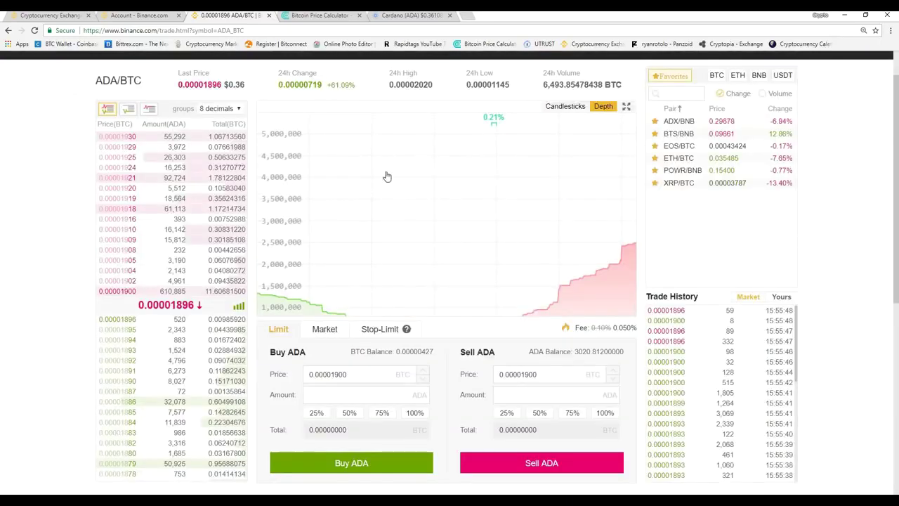
pyautogui.click(566, 107)
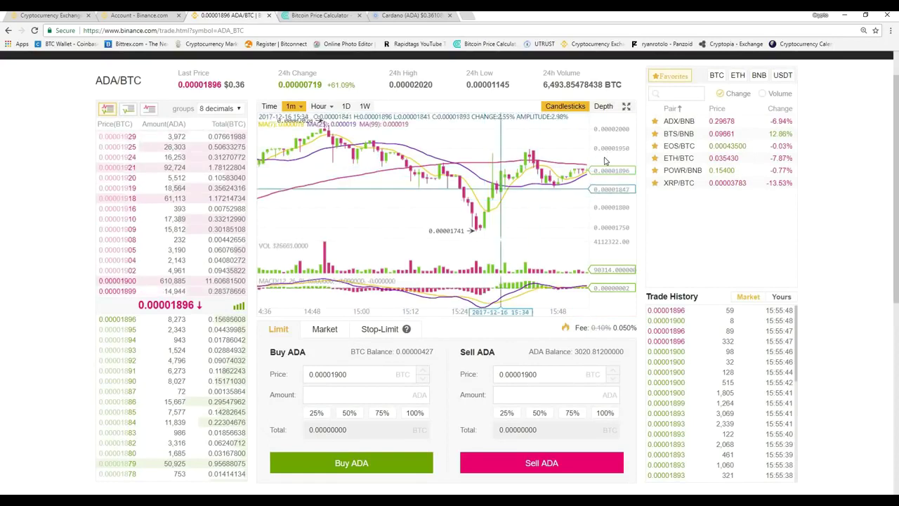
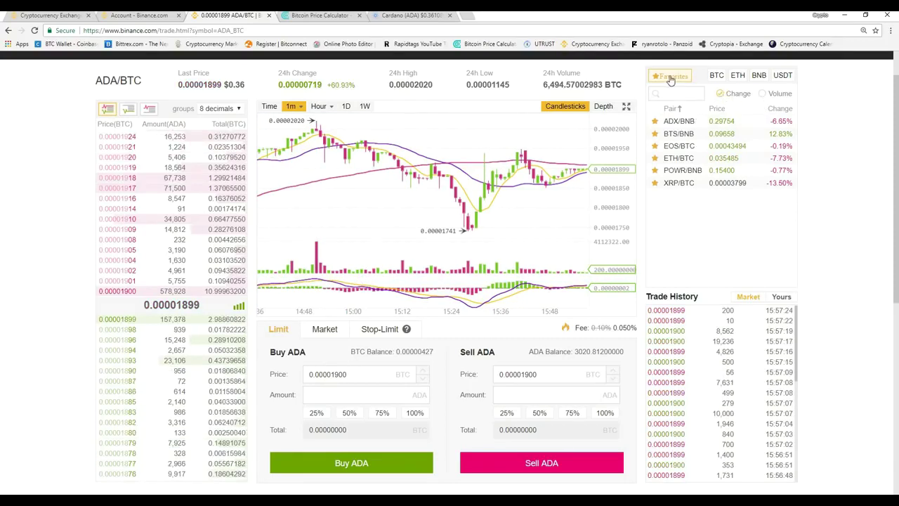
# Switch the market list from favorites to the BTC pairs and browse through them
pyautogui.click(716, 77)
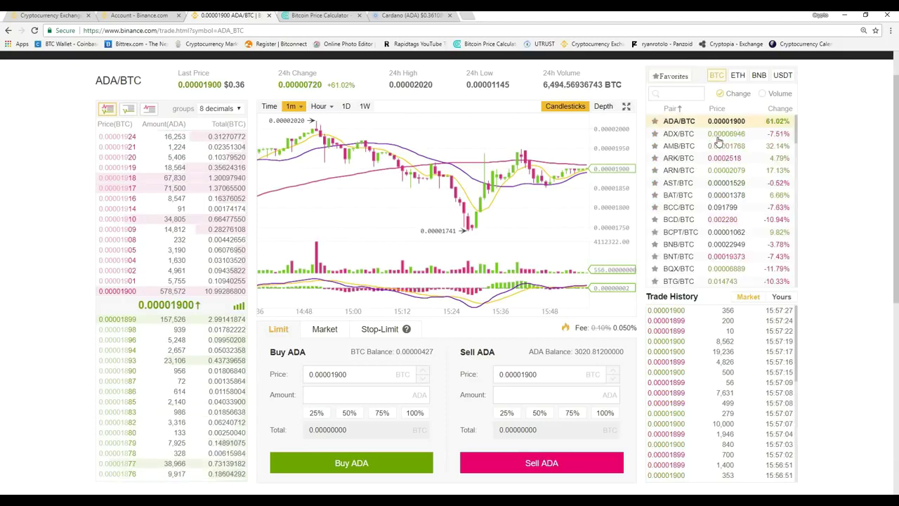
pyautogui.scroll(-10, 711, 140)
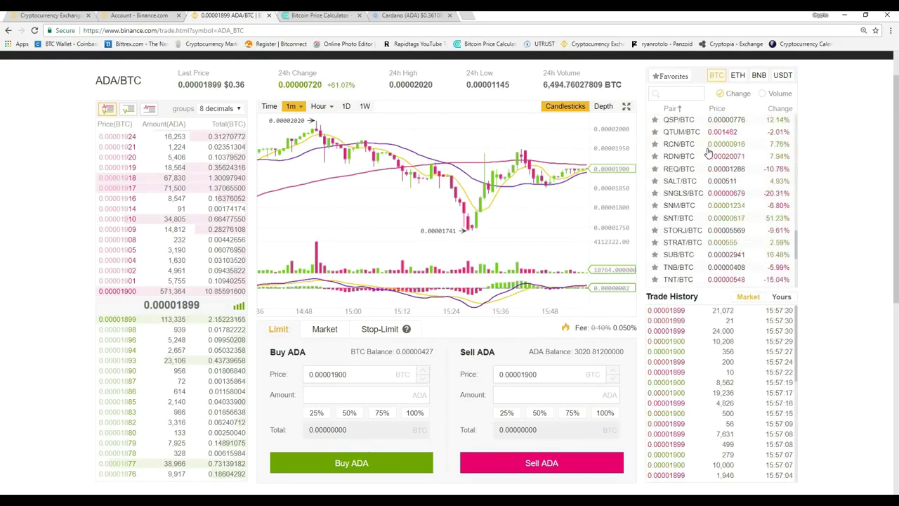
pyautogui.scroll(3, 698, 165)
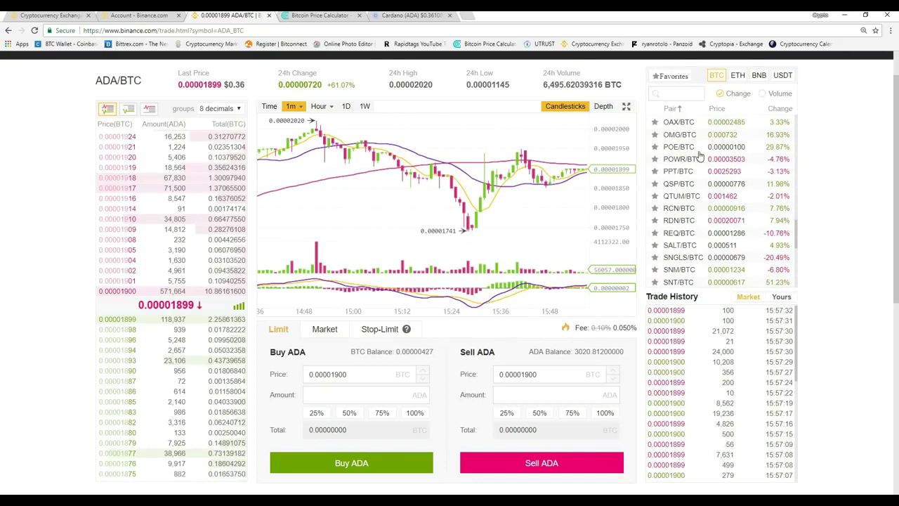
pyautogui.scroll(5, 750, 141)
pyautogui.scroll(5, 751, 144)
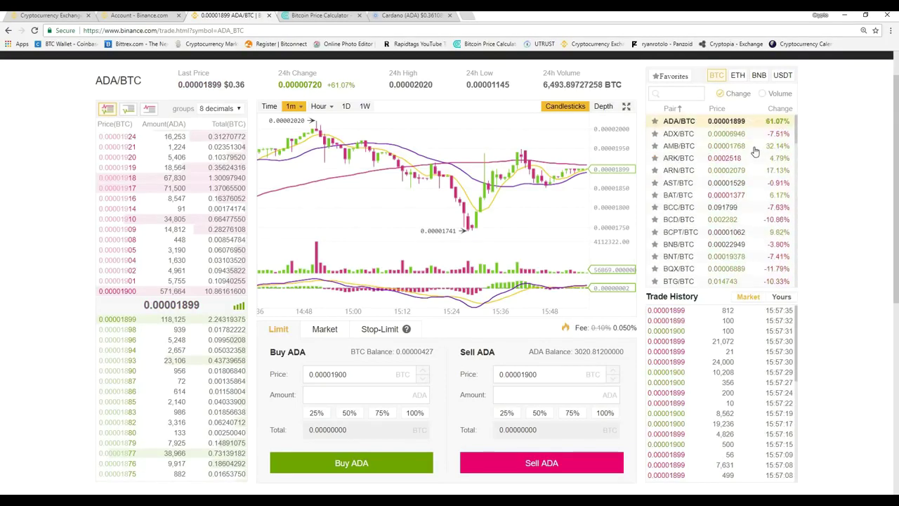
pyautogui.scroll(-2, 780, 188)
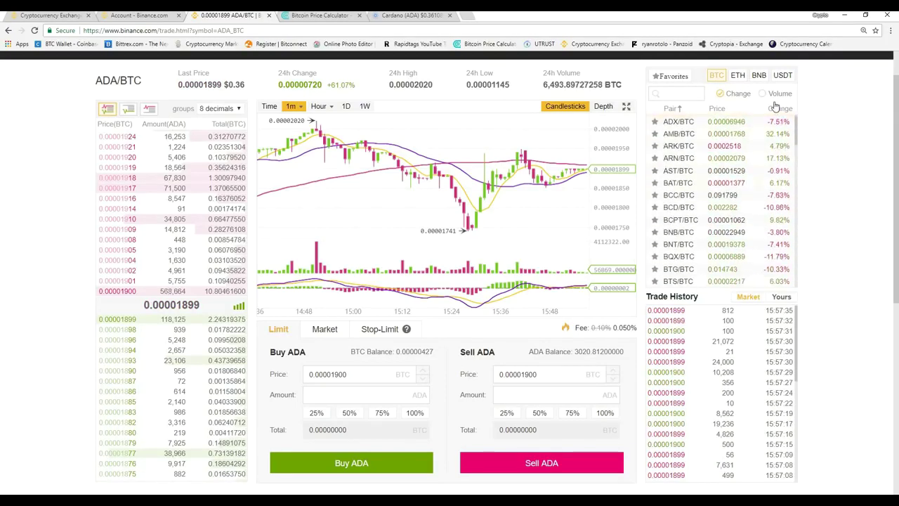
# Show volume instead of change in the BTC pair list and display only the account's own trades in Trade History
pyautogui.click(779, 110)
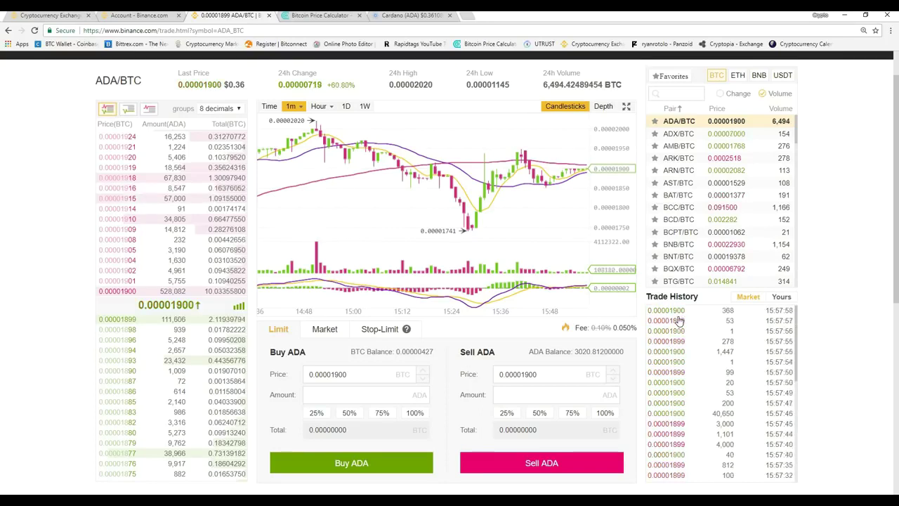
pyautogui.click(783, 298)
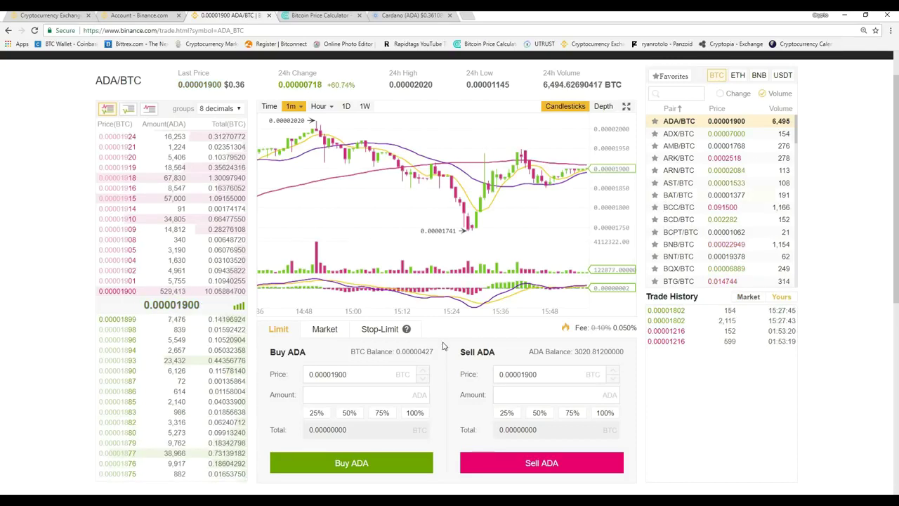
pyautogui.scroll(-1, 386, 366)
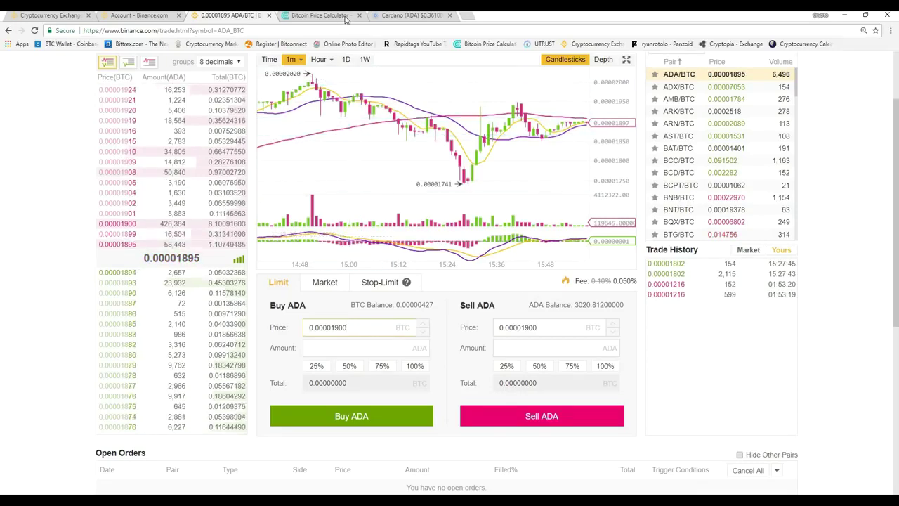
# Switch to the CEX.IO Bitcoin converter and convert .25 USD to BTC
pyautogui.hotkey('ctrl', 'Tab')
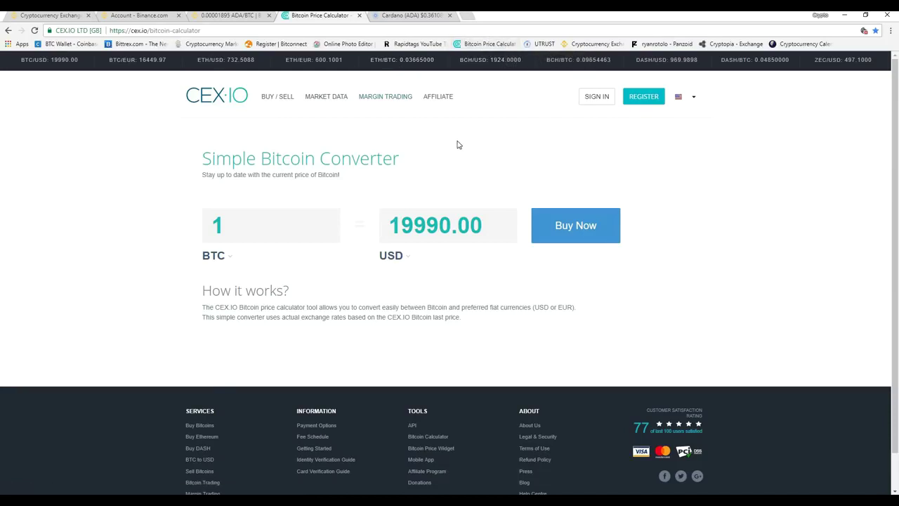
pyautogui.click(486, 227)
pyautogui.press('BackSpace')
pyautogui.press('BackSpace')
pyautogui.press('BackSpace')
pyautogui.press('BackSpace')
pyautogui.press('BackSpace')
pyautogui.press('BackSpace')
pyautogui.press('BackSpace')
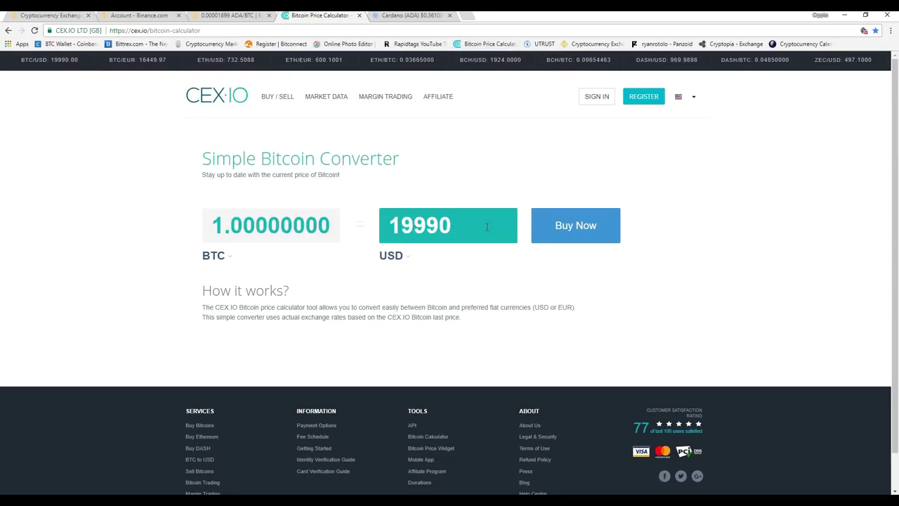
pyautogui.press('BackSpace')
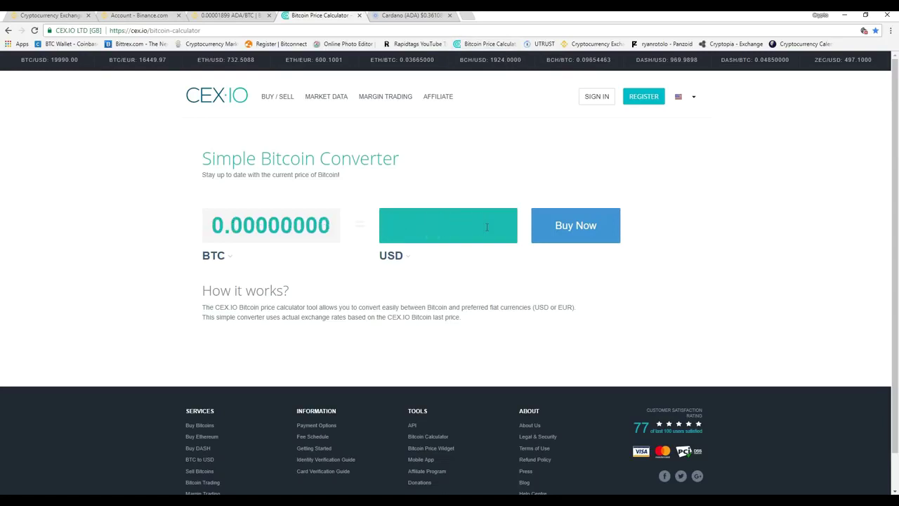
pyautogui.write('.25')
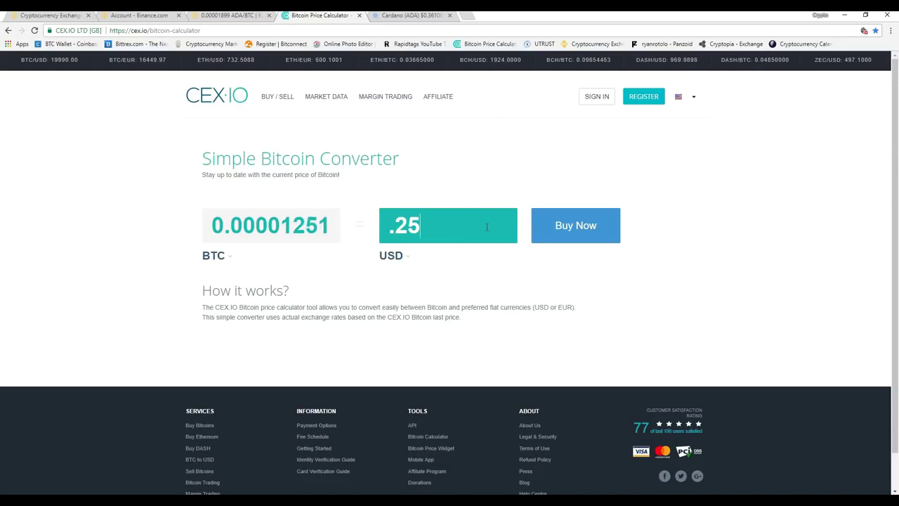
pyautogui.scroll(-1, 422, 398)
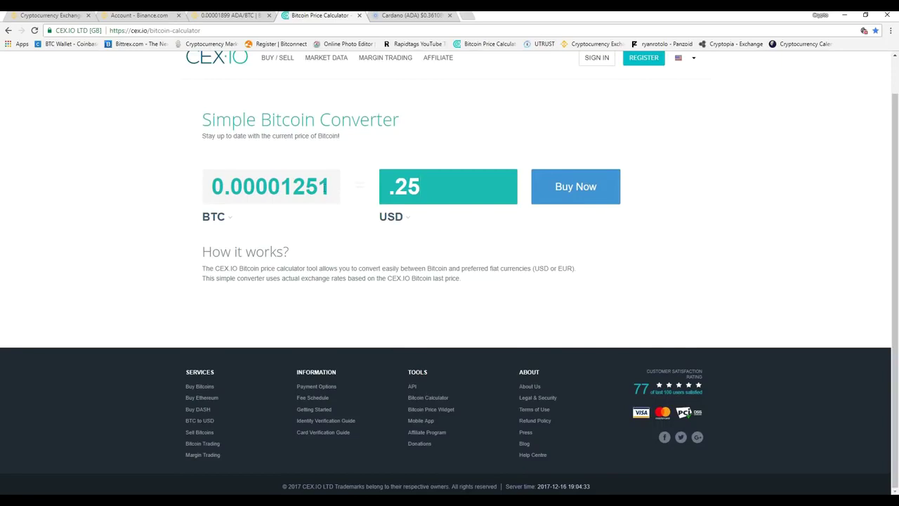
# Return to the ADA/BTC trading page and set the limit buy price to 0.00001251 BTC
pyautogui.click(225, 16)
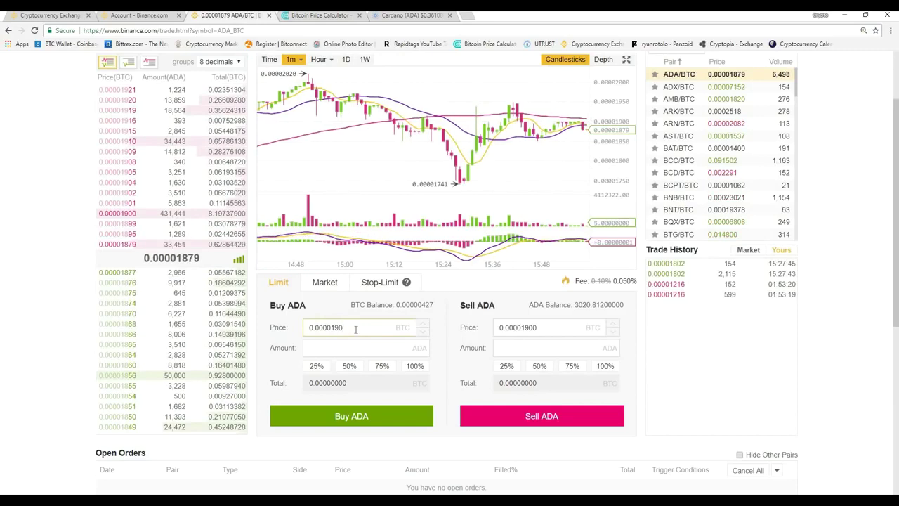
pyautogui.press('BackSpace')
pyautogui.write('12')
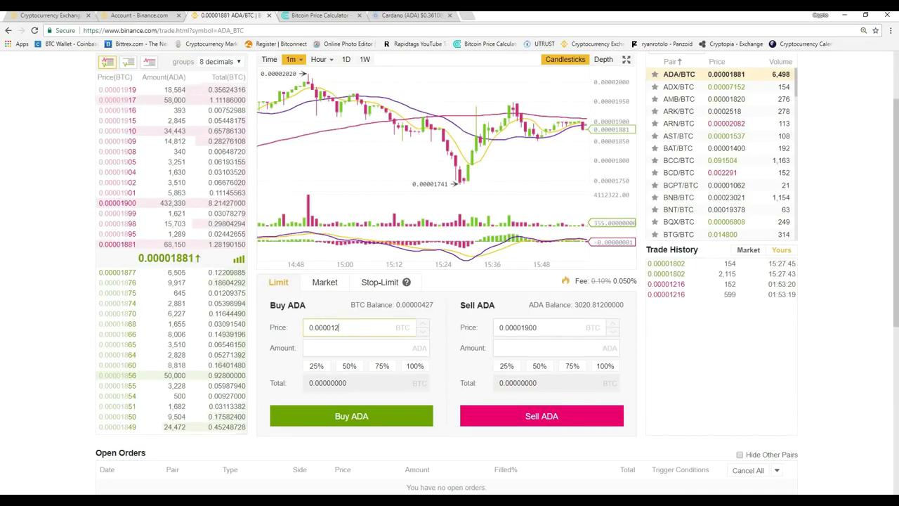
pyautogui.click(322, 16)
pyautogui.click(219, 15)
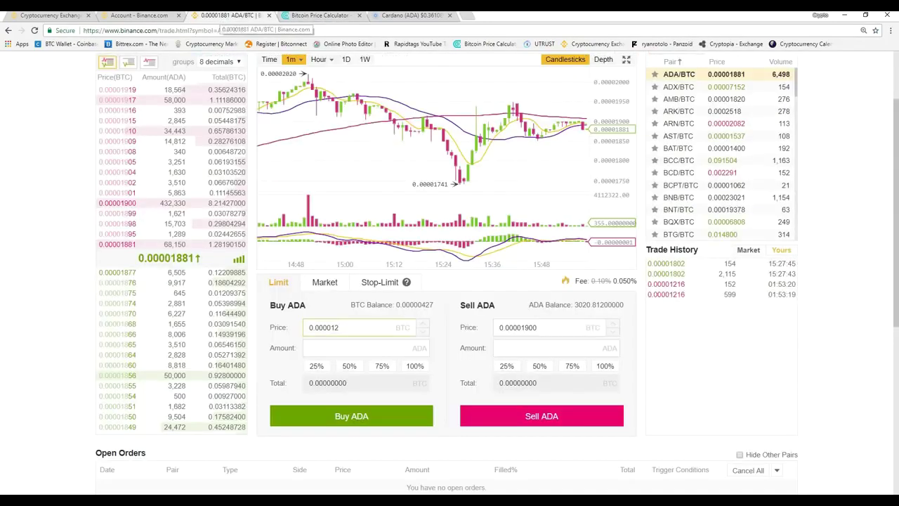
pyautogui.write('5')
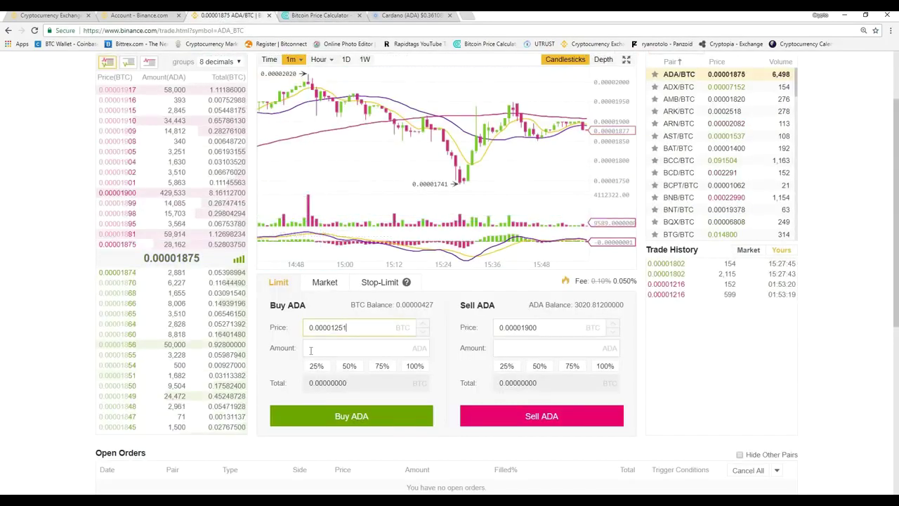
pyautogui.write('1')
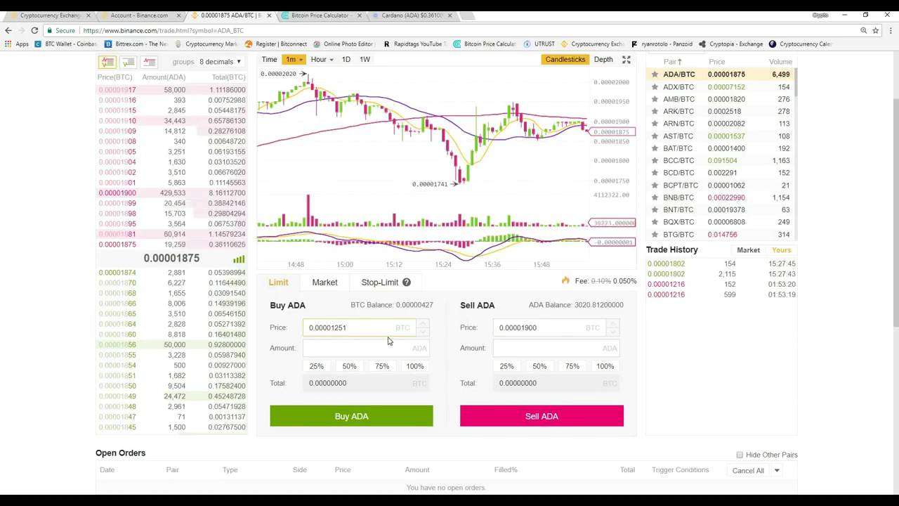
pyautogui.click(425, 350)
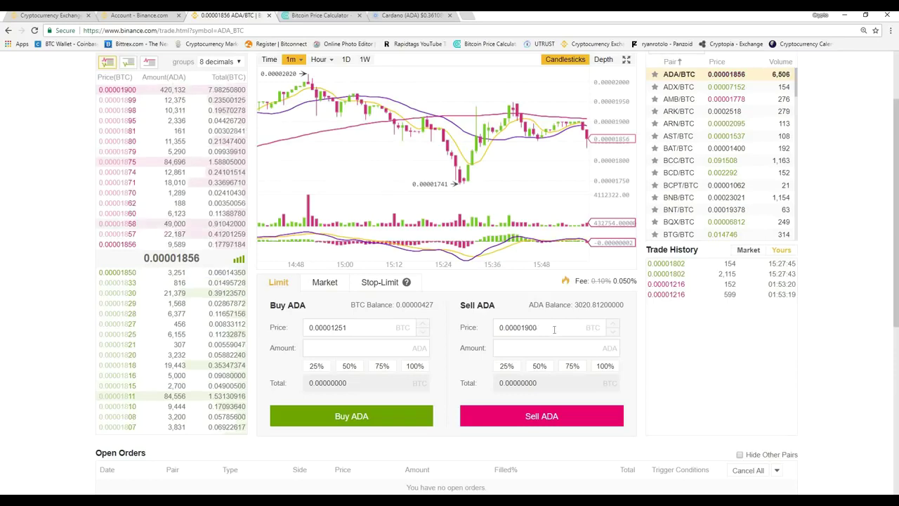
# Try 50% of the ADA balance as the limit sell amount, and raise it to 100%, 3020 ADA
pyautogui.click(588, 350)
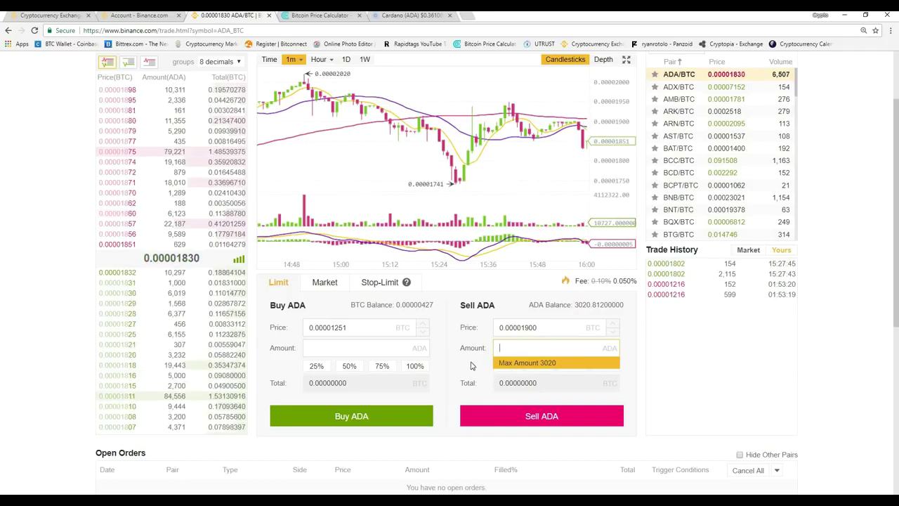
pyautogui.click(540, 366)
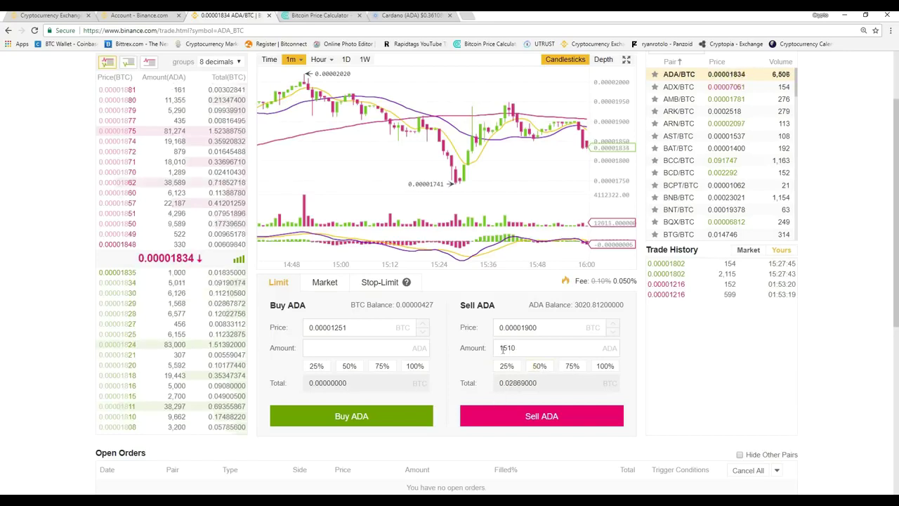
pyautogui.click(602, 370)
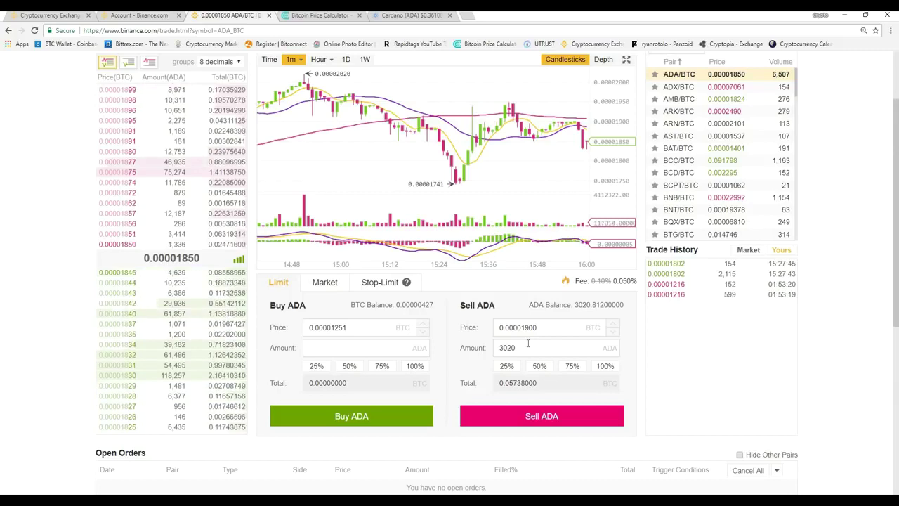
# Change the order type to Stop-Limit and try the percentage presets for the buy amount
pyautogui.click(379, 284)
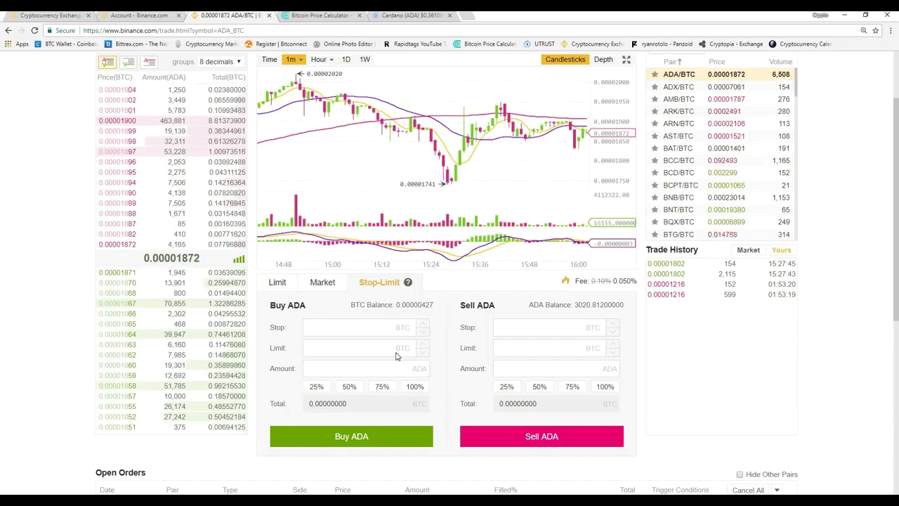
pyautogui.click(415, 386)
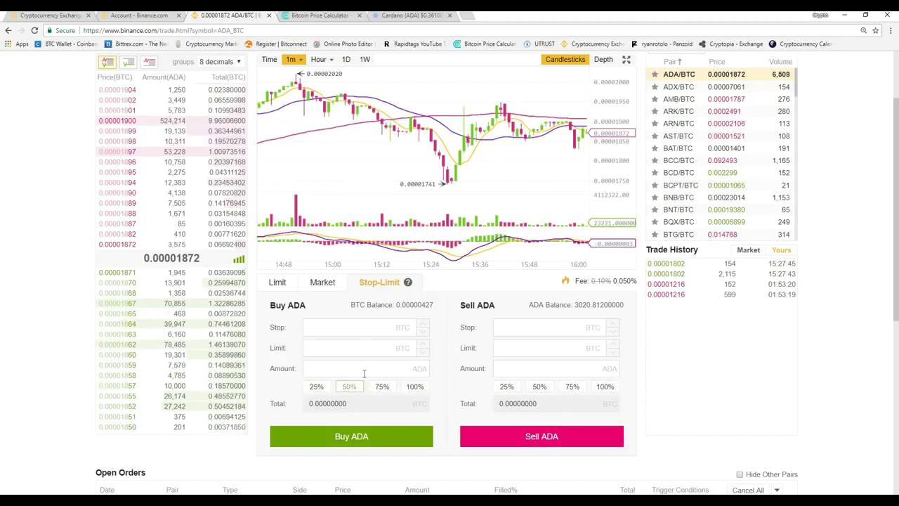
pyautogui.click(368, 373)
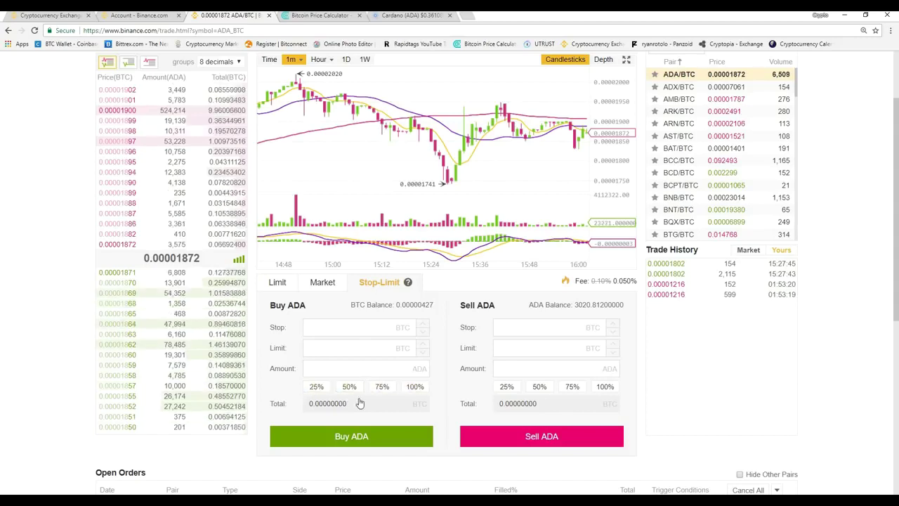
pyautogui.click(428, 390)
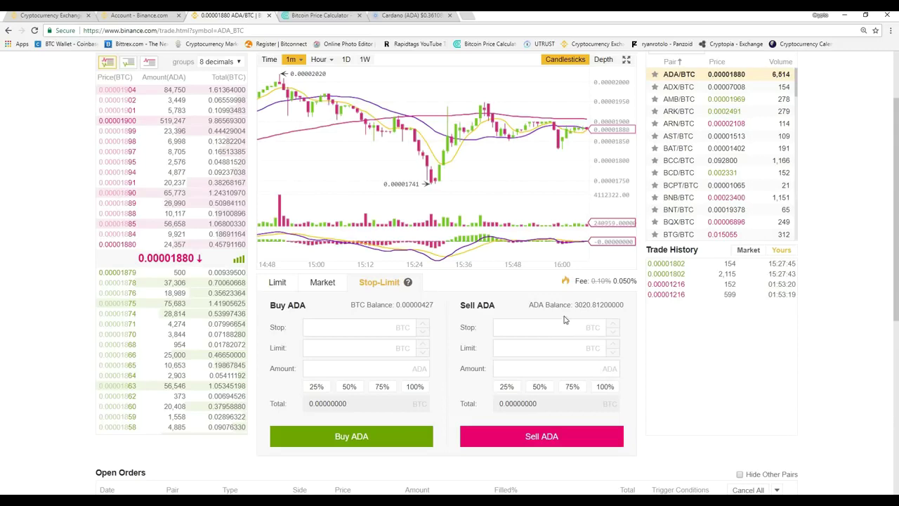
# Open the advanced dark-themed exchange view for ADA/BTC
pyautogui.scroll(3, 281, 175)
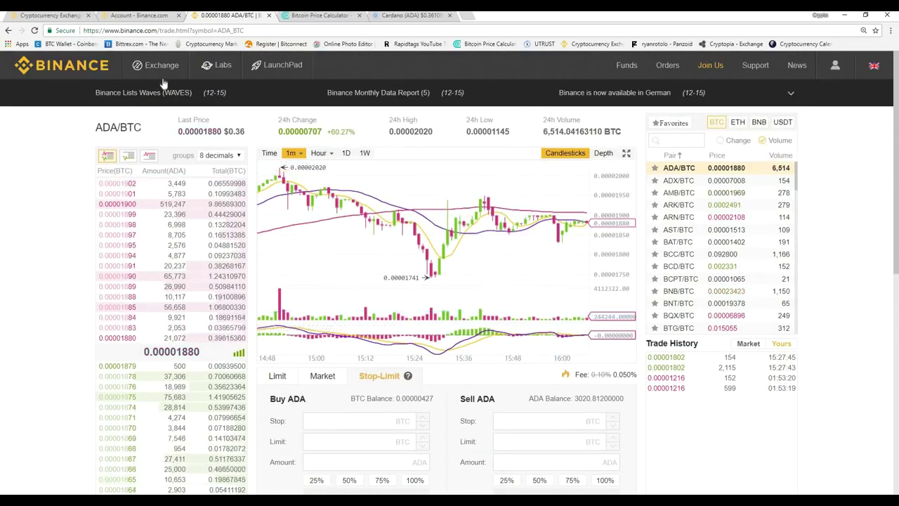
pyautogui.moveTo(162, 77)
pyautogui.click(169, 112)
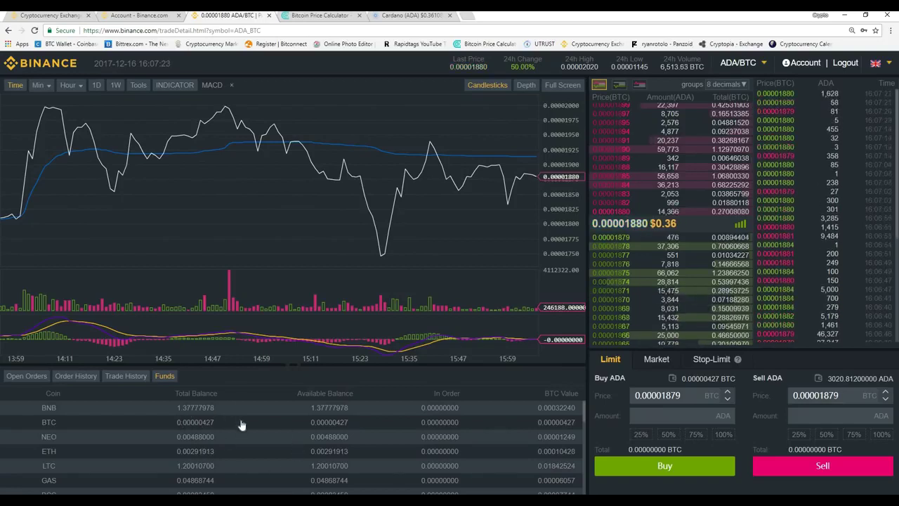
# Look over the Funds balances in the advanced view and change the order type to Stop-Limit
pyautogui.scroll(-1, 241, 423)
pyautogui.scroll(1, 281, 429)
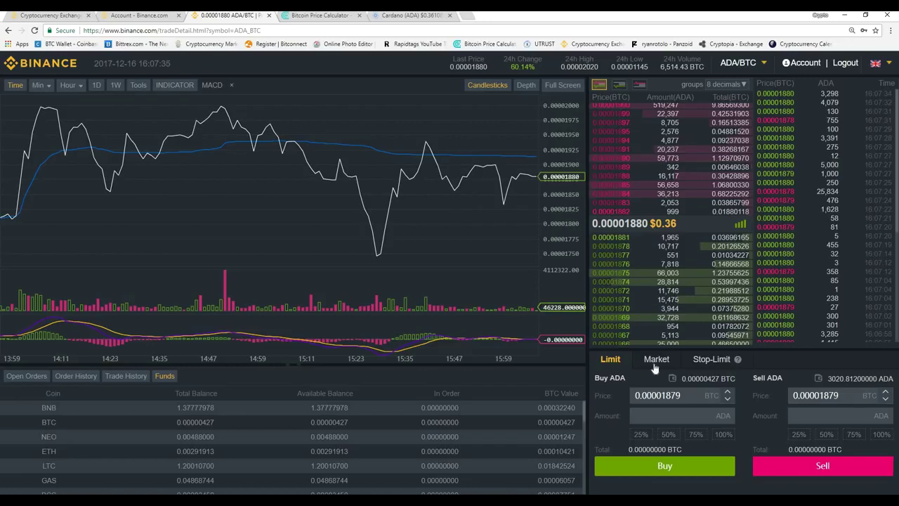
pyautogui.click(705, 360)
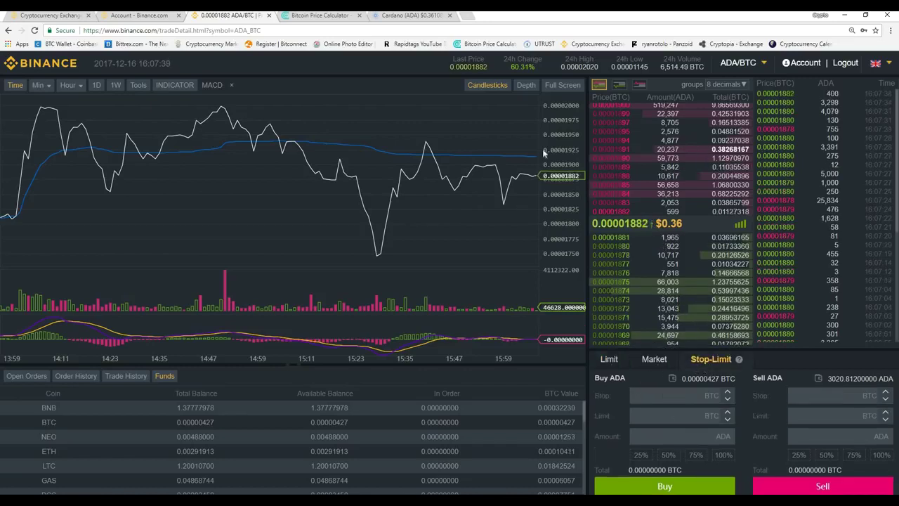
# Draw a nearly horizontal trend line on the ADA/BTC chart at about 0.0000184, from about 14:40 to 15:11
pyautogui.click(140, 85)
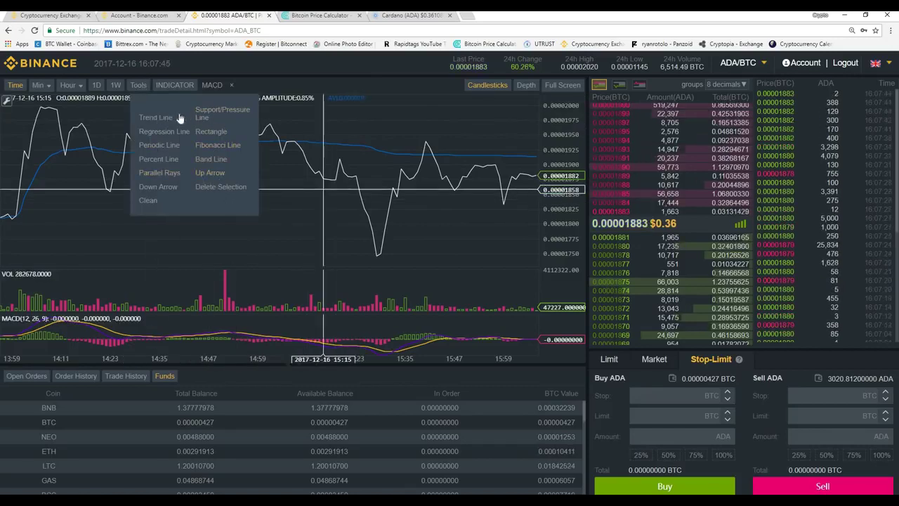
pyautogui.click(156, 117)
pyautogui.click(179, 198)
pyautogui.click(307, 200)
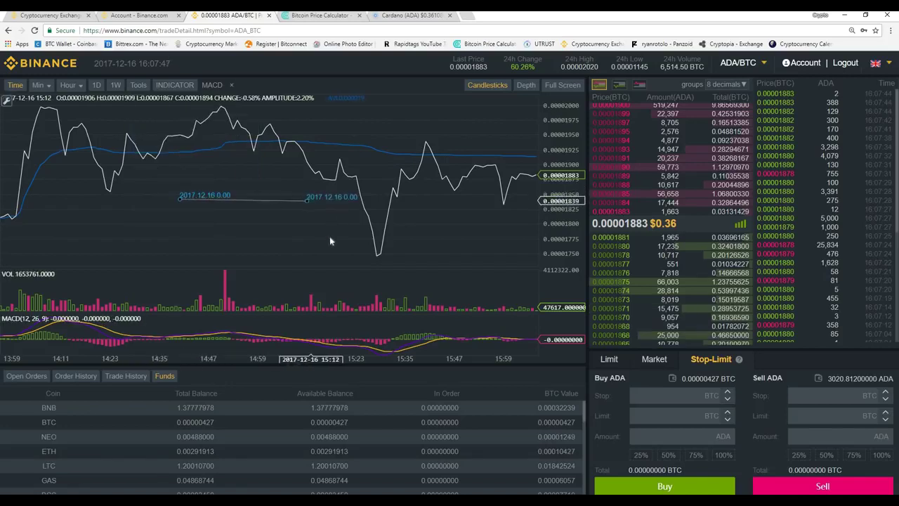
# Replace the MACD indicator below the ADA/BTC chart with the RSI indicator
pyautogui.click(186, 89)
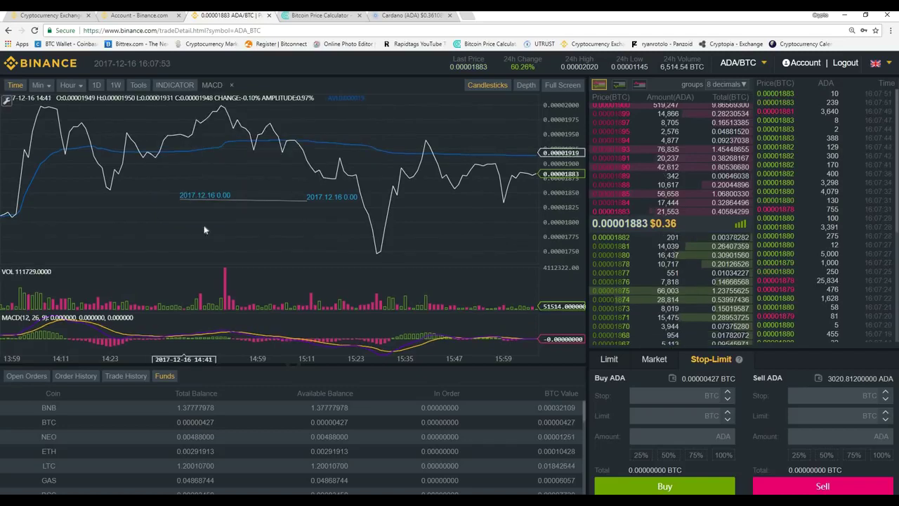
pyautogui.click(188, 87)
pyautogui.click(171, 138)
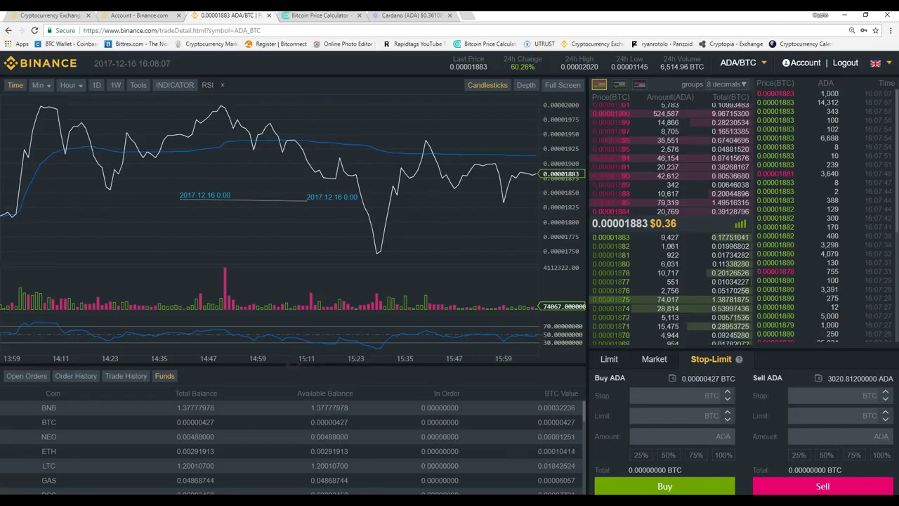
# Return to the Binance home page and open the Deposits Withdrawals page for the account's funds
pyautogui.click(82, 71)
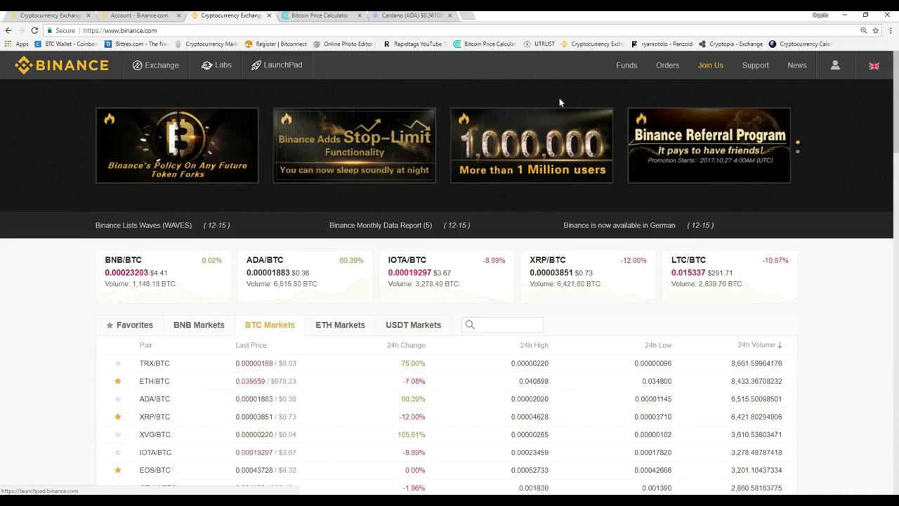
pyautogui.moveTo(621, 73)
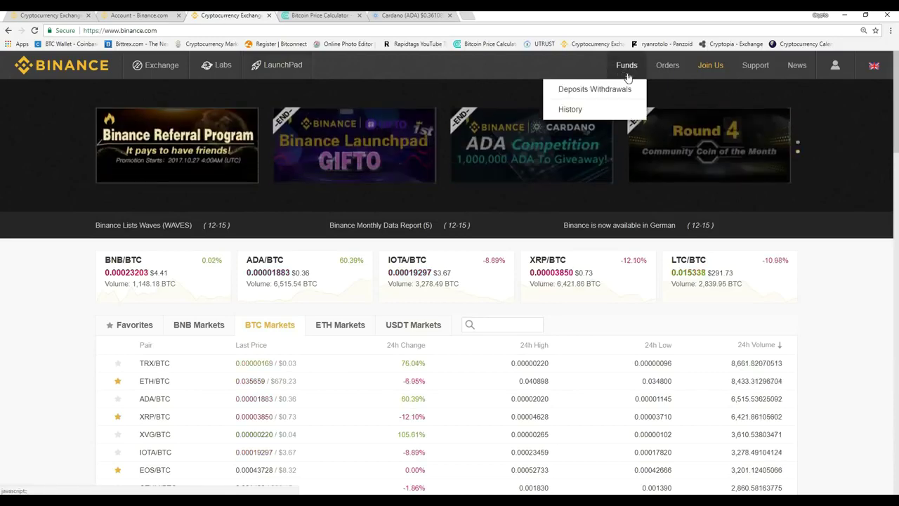
pyautogui.click(595, 91)
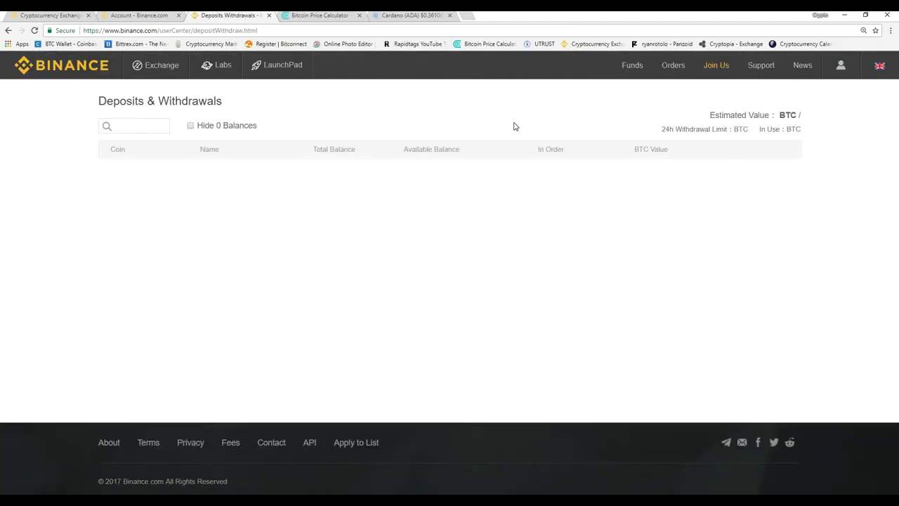
# Look through the coin balances and try the Hide 0 Balances filter, leaving it off
pyautogui.scroll(-2, 375, 86)
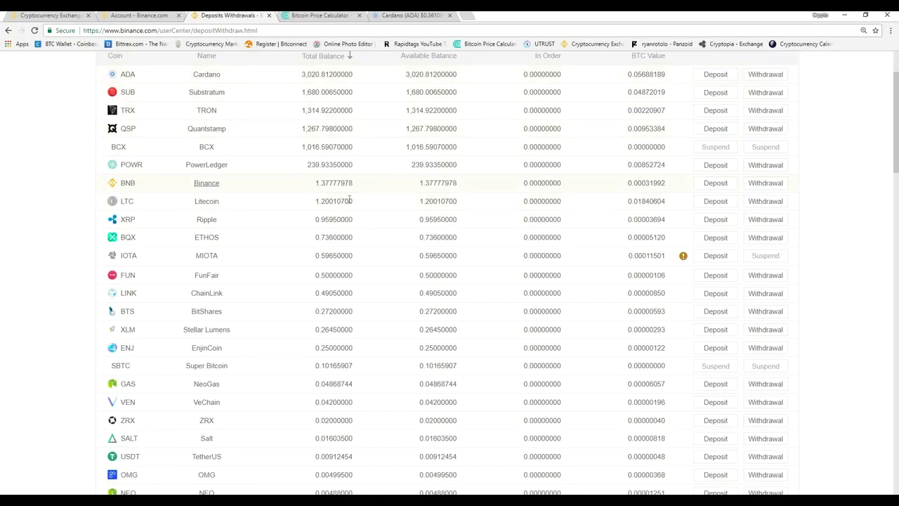
pyautogui.scroll(1, 232, 112)
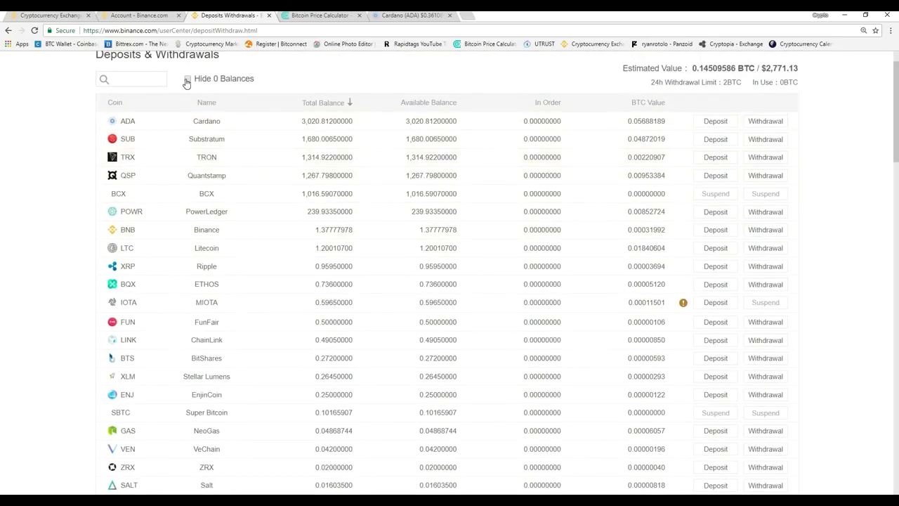
pyautogui.click(187, 80)
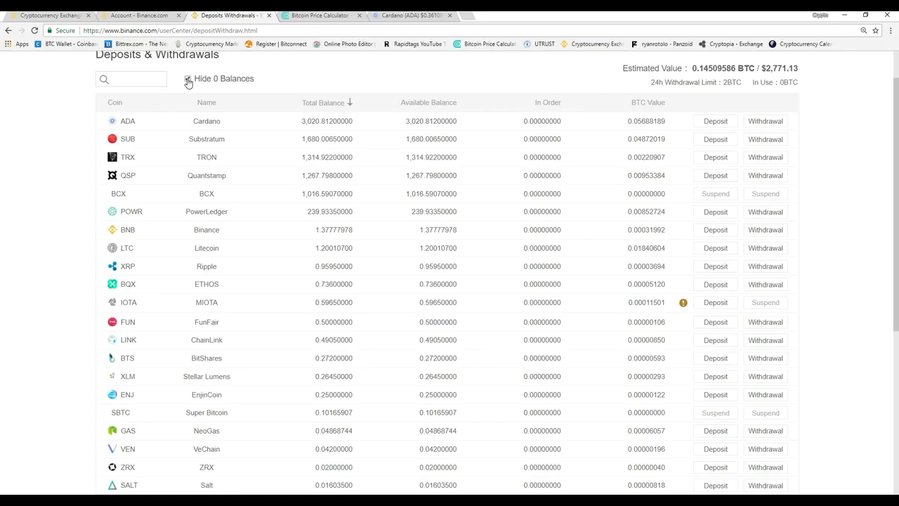
pyautogui.click(187, 80)
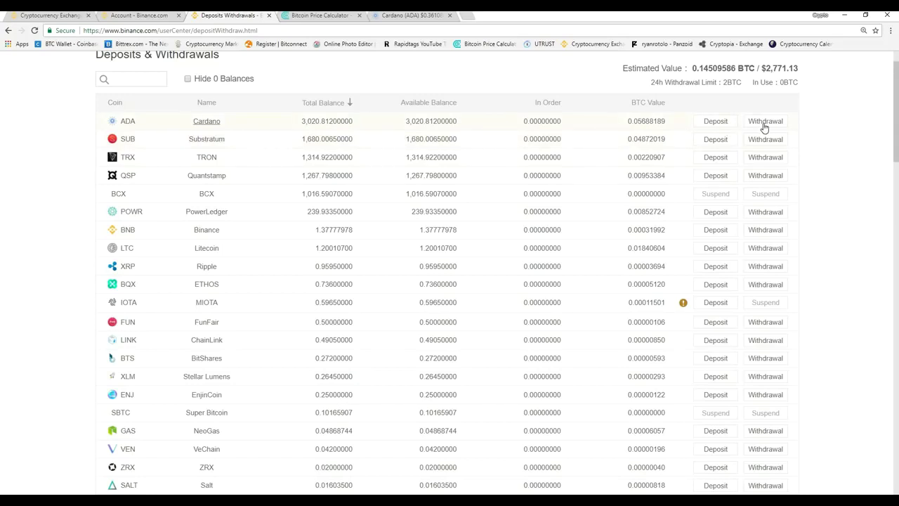
# Show the ADA (Cardano) deposit details and copy the deposit address
pyautogui.click(714, 123)
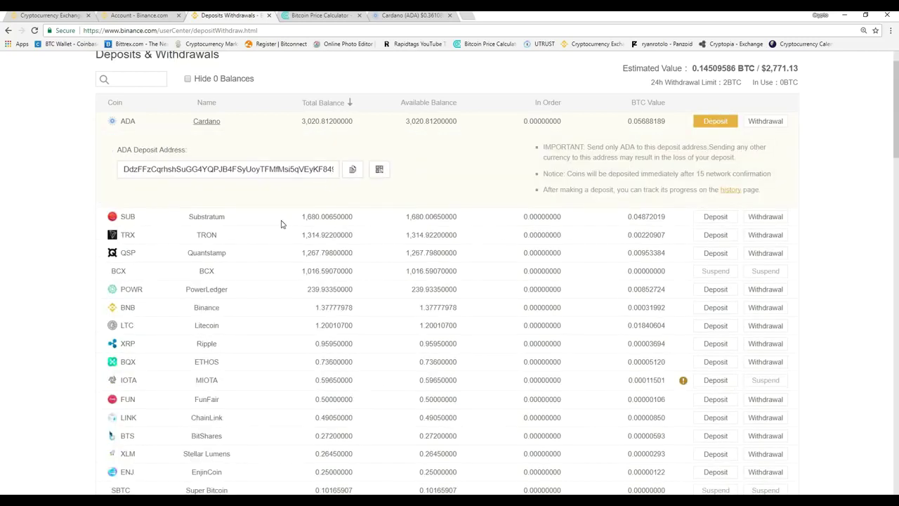
pyautogui.click(353, 169)
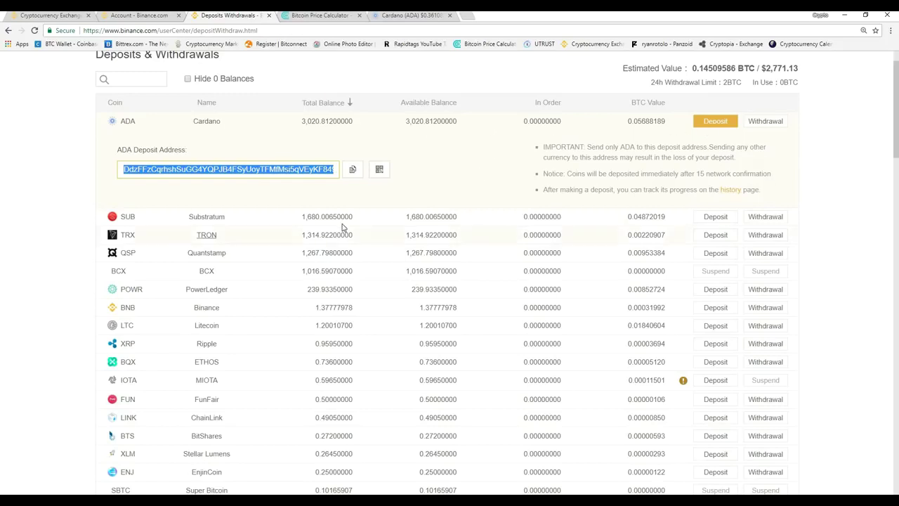
pyautogui.click(243, 215)
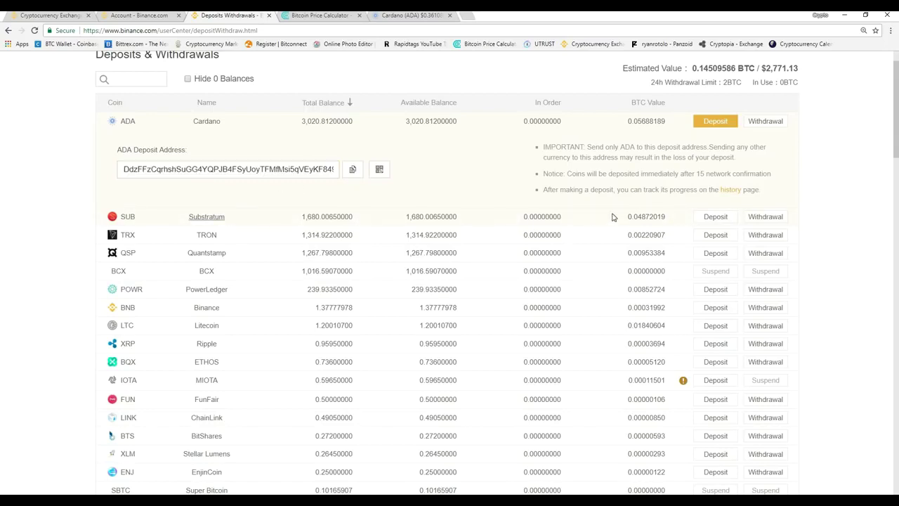
# Show the deposit details for SUB and for BTC, and copy the BTC deposit address
pyautogui.click(712, 216)
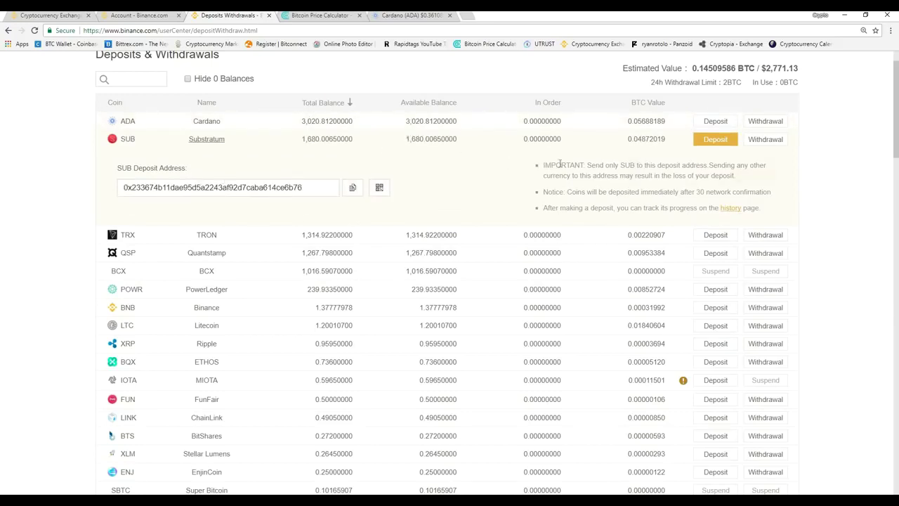
pyautogui.scroll(-3, 302, 280)
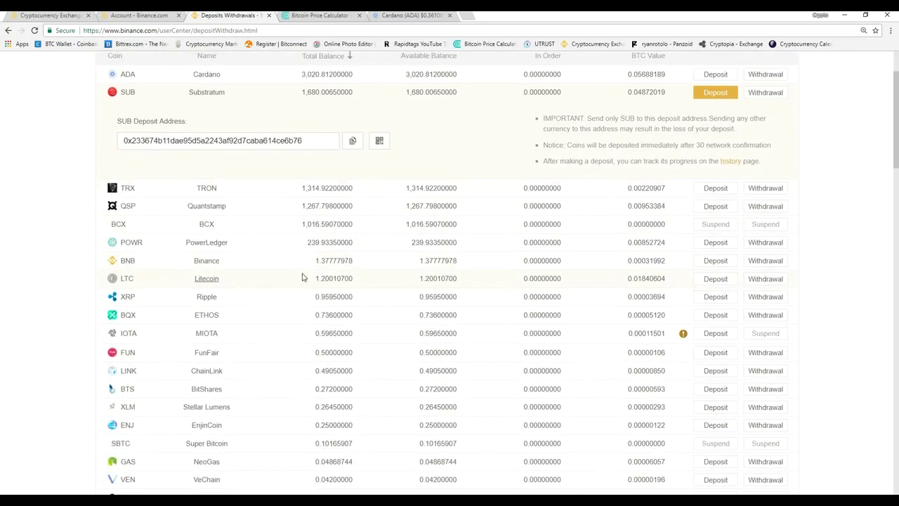
pyautogui.scroll(-1, 302, 361)
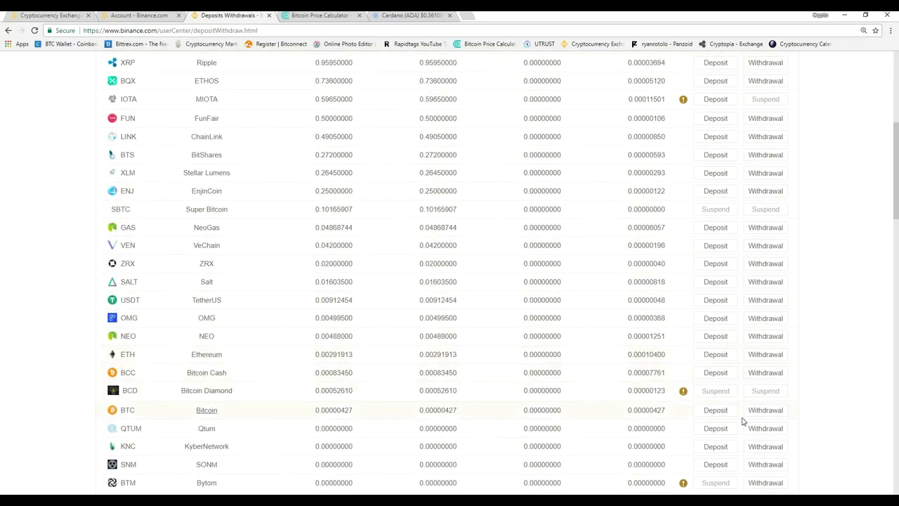
pyautogui.click(715, 410)
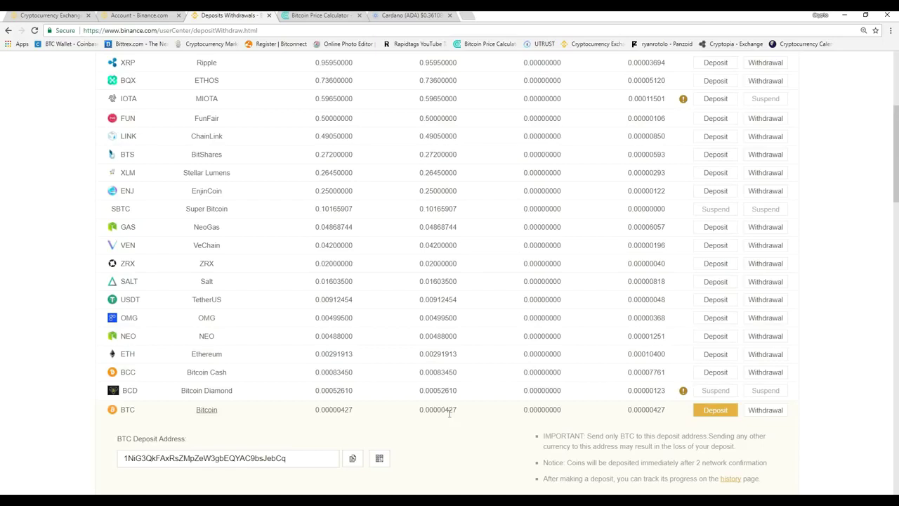
pyautogui.click(351, 460)
# Open the BTC withdrawal form and check the saved withdrawal addresses
pyautogui.click(766, 411)
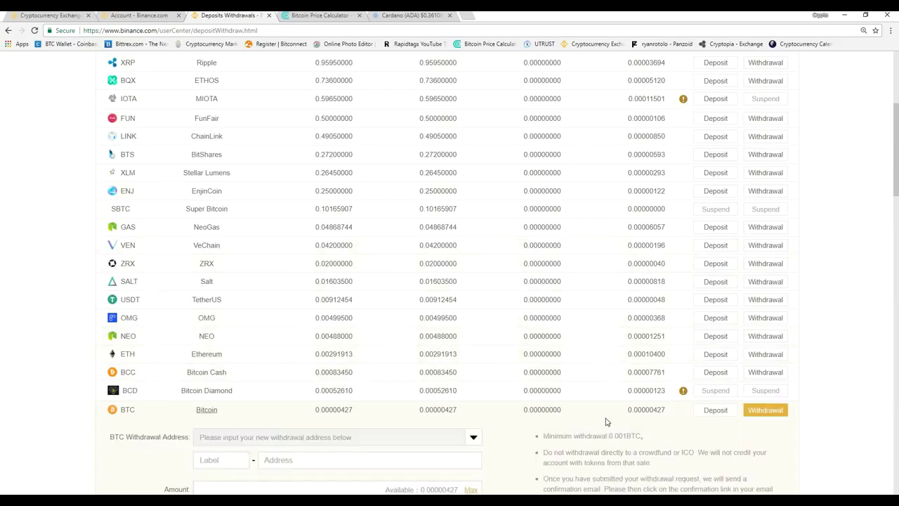
pyautogui.scroll(-1, 610, 417)
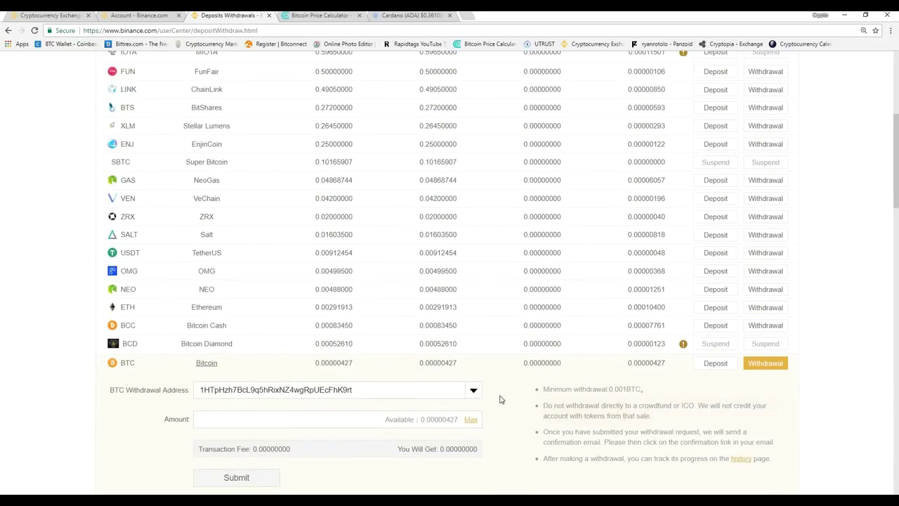
pyautogui.click(473, 392)
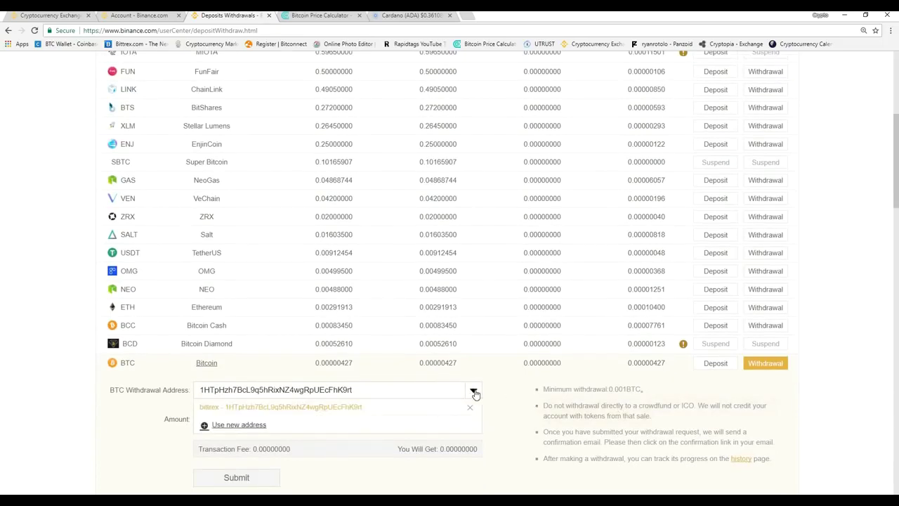
pyautogui.click(474, 392)
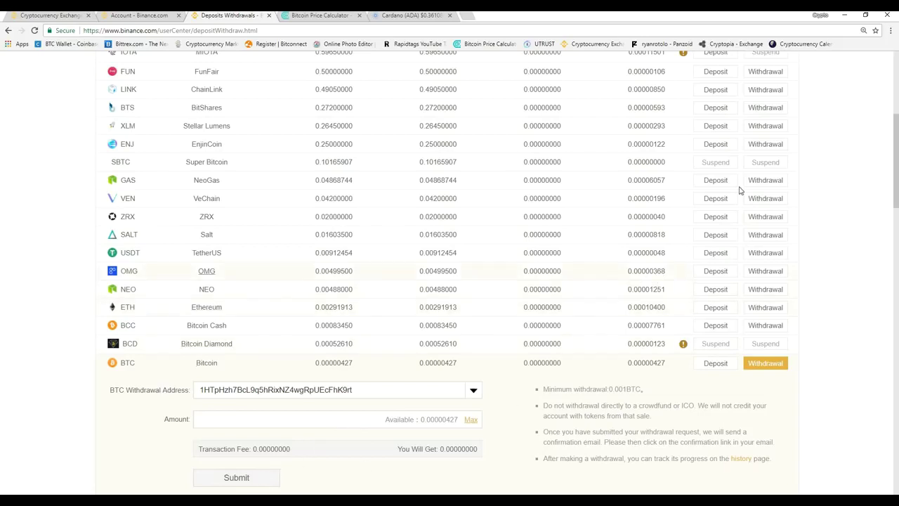
# Look over the balances list once more and open the Open Orders page
pyautogui.scroll(4, 740, 189)
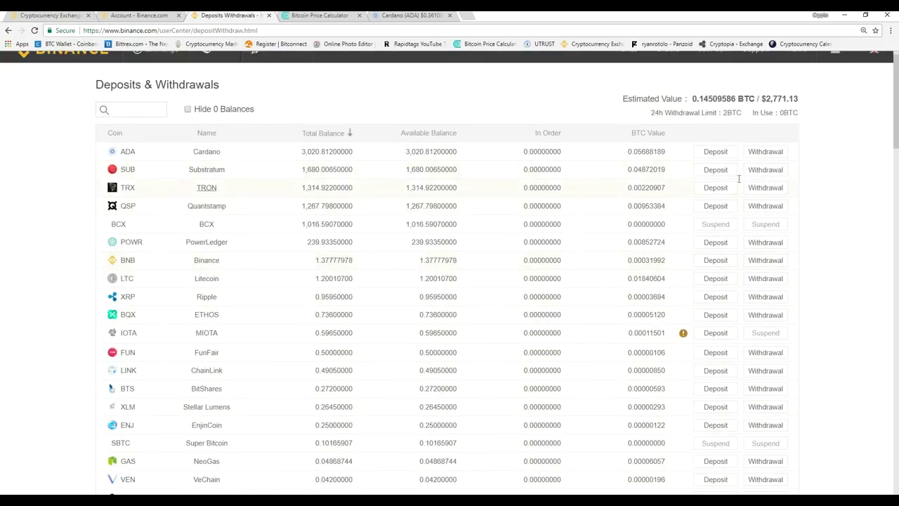
pyautogui.scroll(-5, 765, 181)
pyautogui.scroll(3, 730, 169)
pyautogui.scroll(3, 723, 165)
pyautogui.moveTo(664, 75)
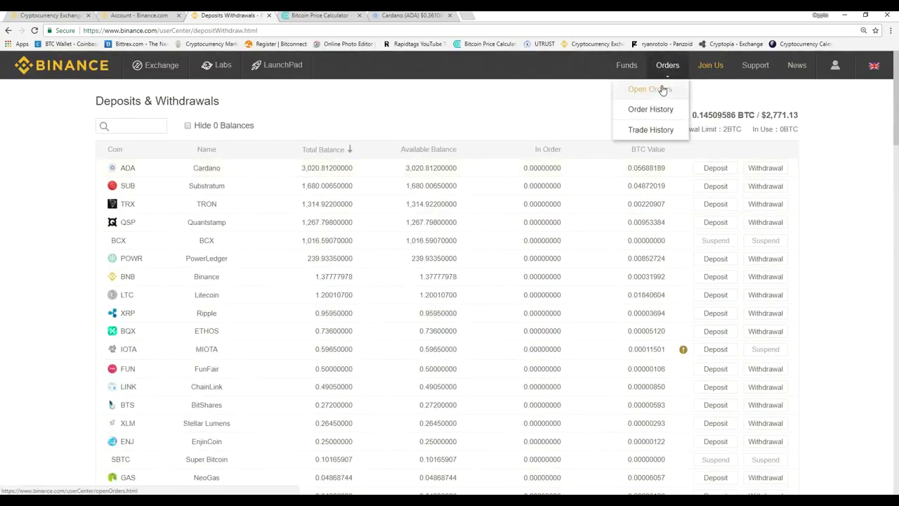
pyautogui.click(663, 89)
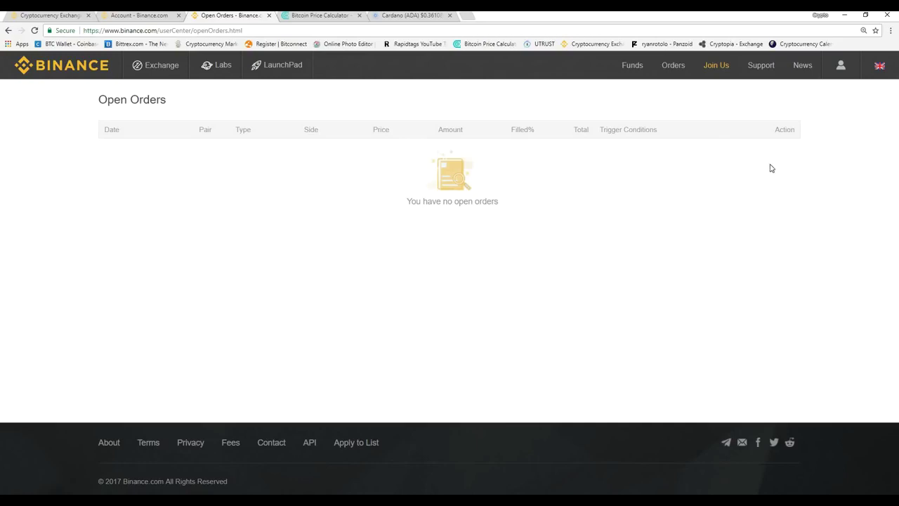
# Open the Order History page and look through the past orders and the export option
pyautogui.moveTo(681, 75)
pyautogui.click(669, 111)
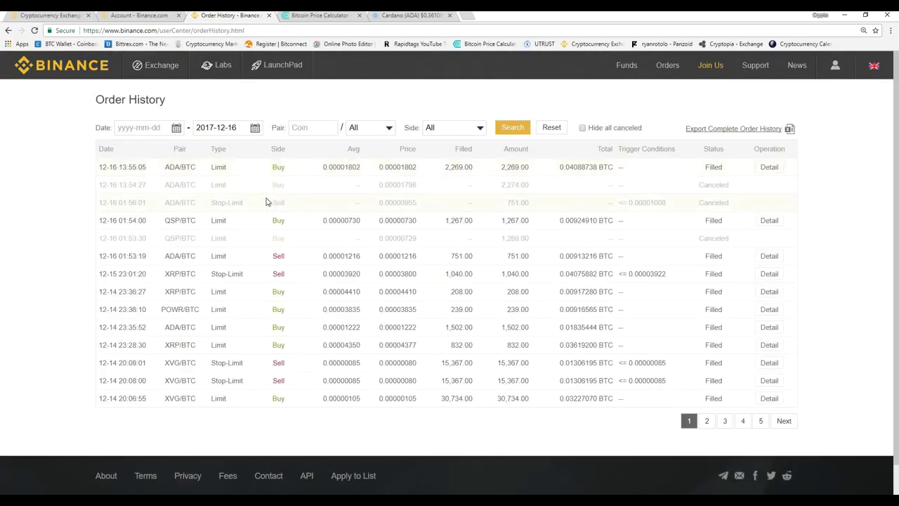
pyautogui.scroll(-1, 258, 230)
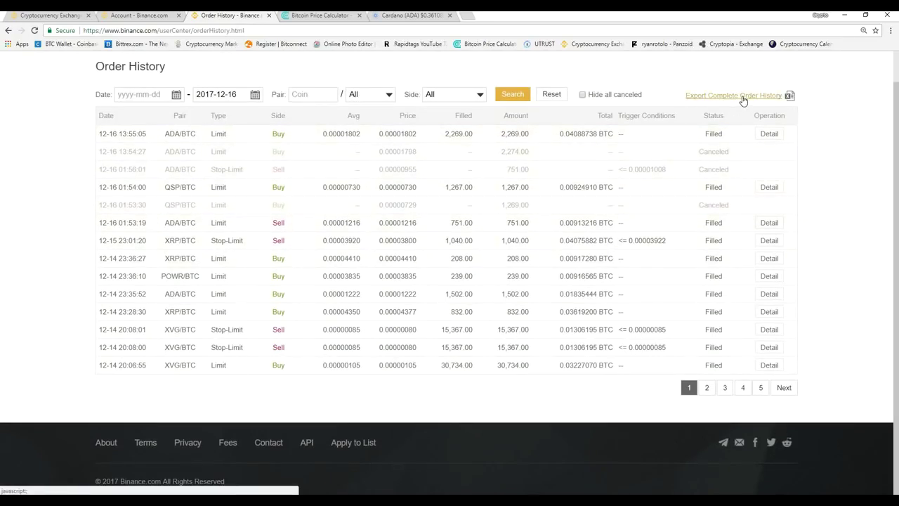
pyautogui.scroll(1, 698, 111)
# View the Trade History page and return to the Binance home page
pyautogui.moveTo(668, 70)
pyautogui.click(659, 131)
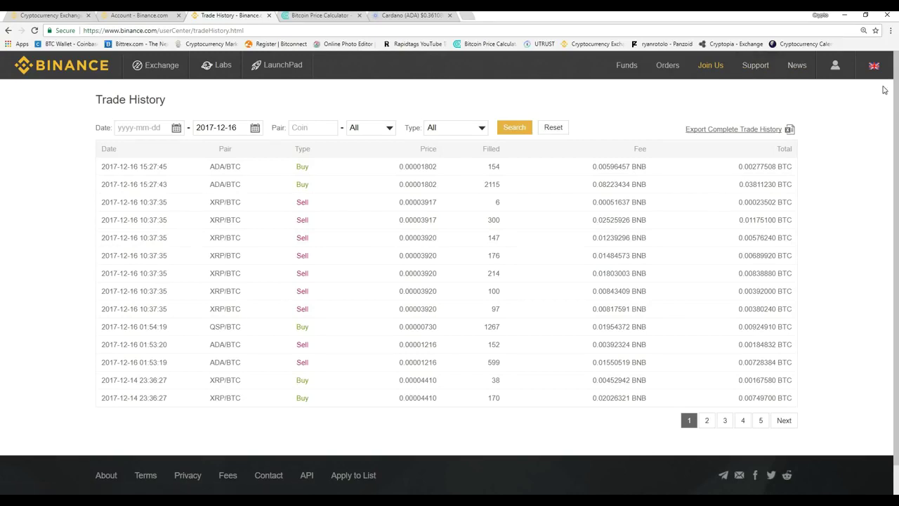
pyautogui.moveTo(882, 73)
pyautogui.click(98, 69)
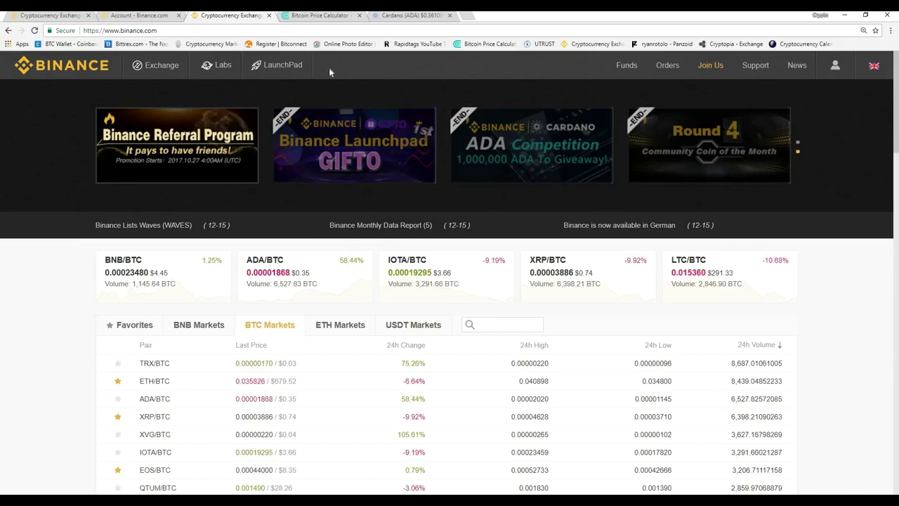
# Check the CEX.IO Bitcoin calculator and Cardano price pages, and finish by showing the desktop
pyautogui.click(319, 14)
pyautogui.scroll(1, 399, 154)
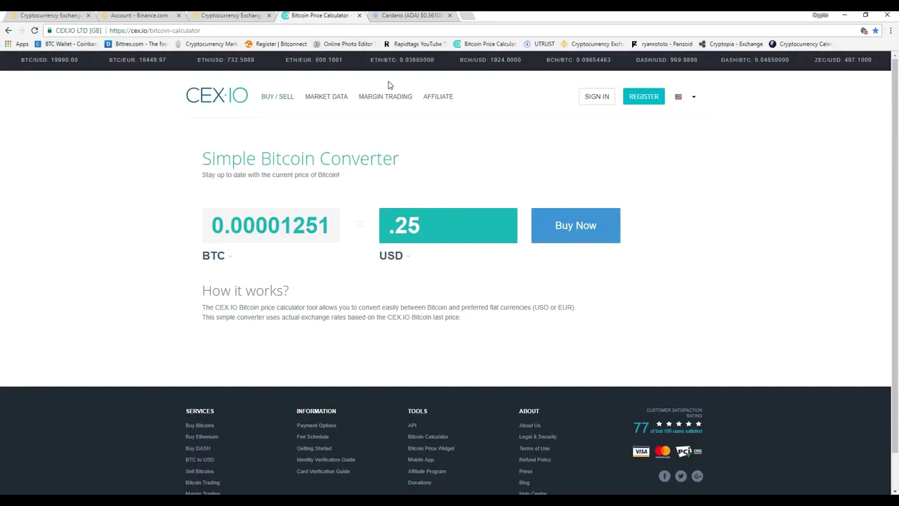
pyautogui.click(397, 15)
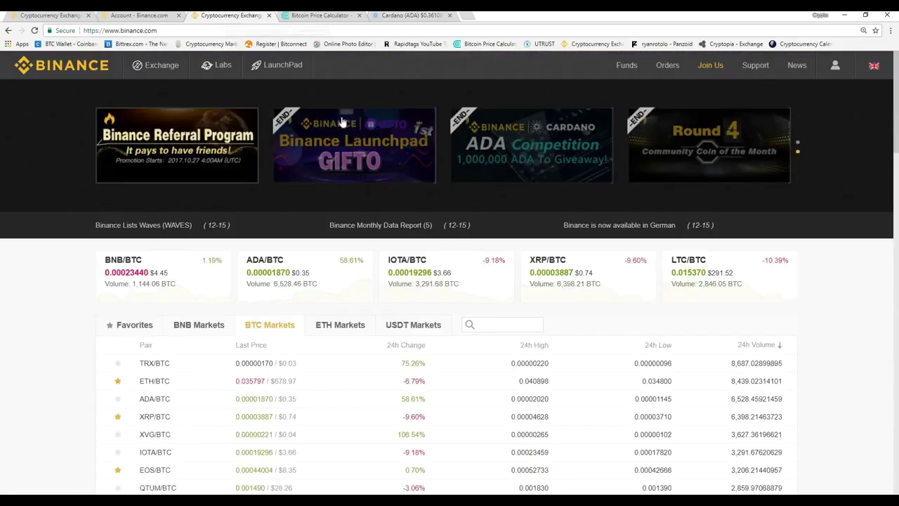
pyautogui.click(225, 15)
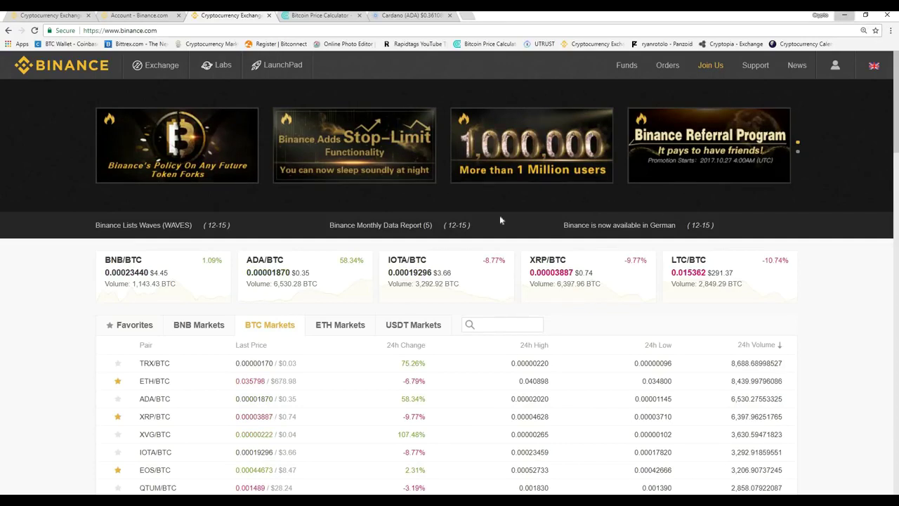
pyautogui.press('super+d')
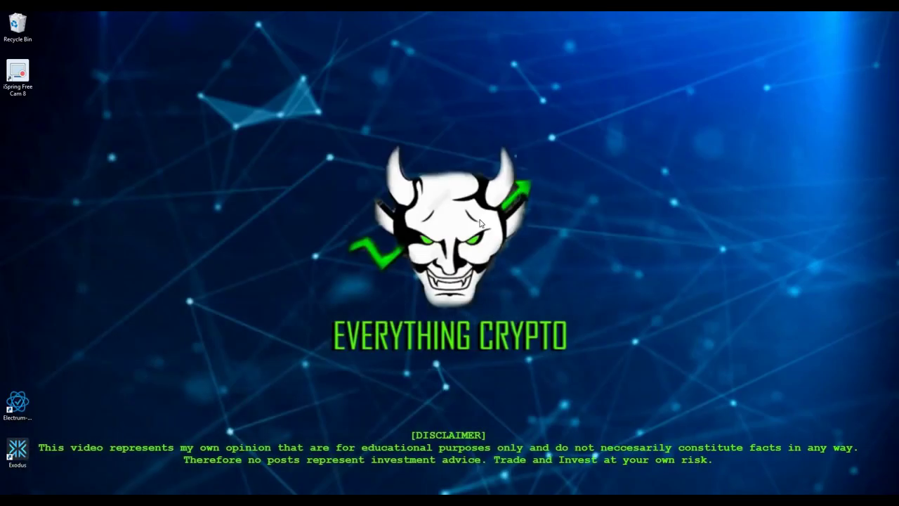